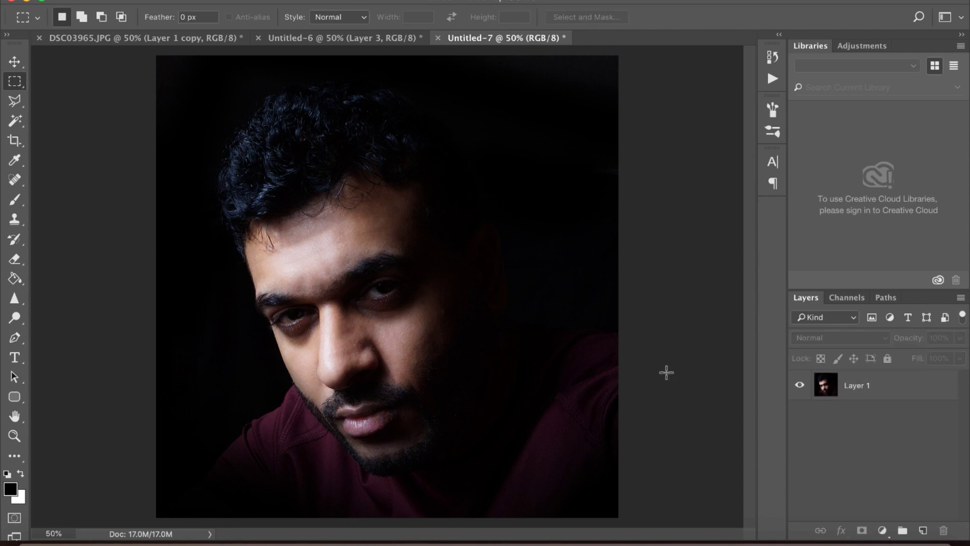
Step: Duplicate the portrait layer Layer 1 and rename the copy "man"
left_click(825, 385)
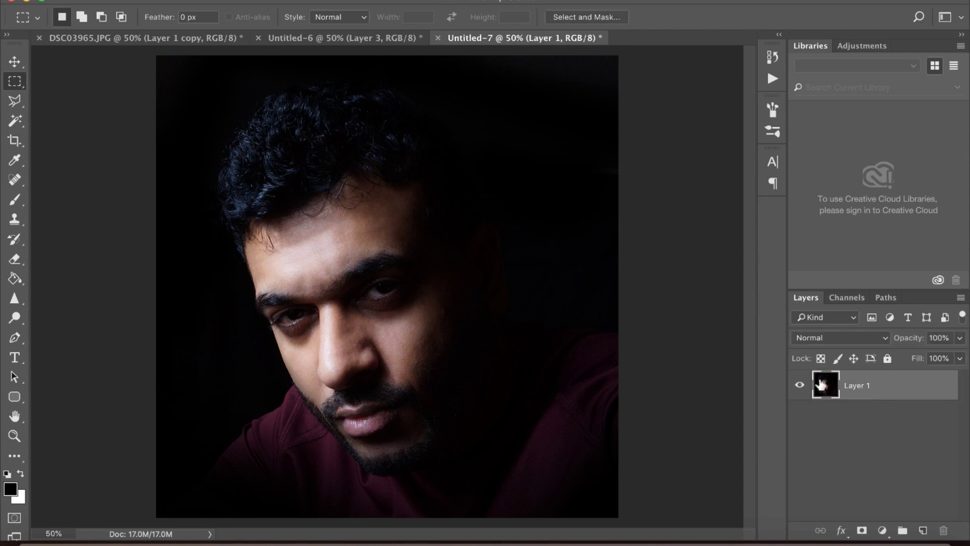
left_click_drag(884, 393, 922, 530)
double_click(863, 384)
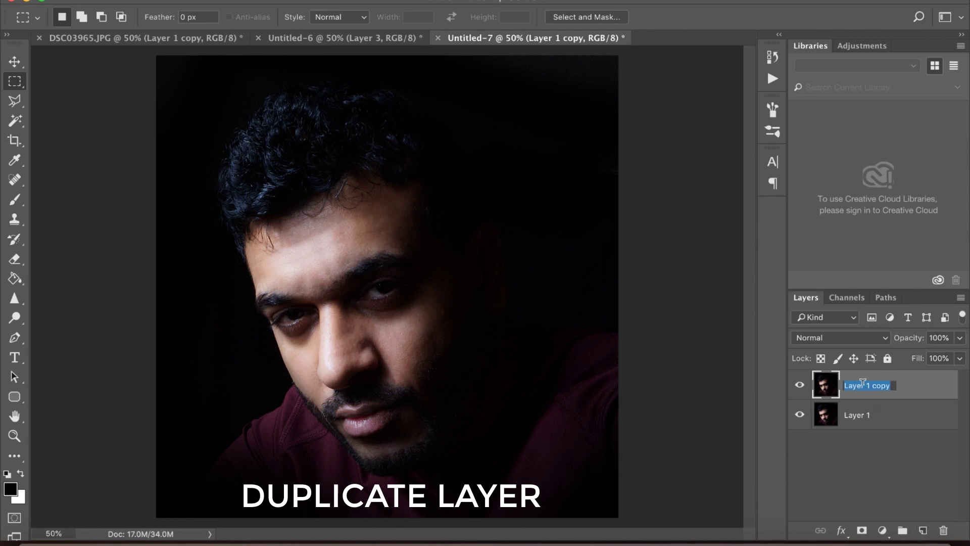
type("m")
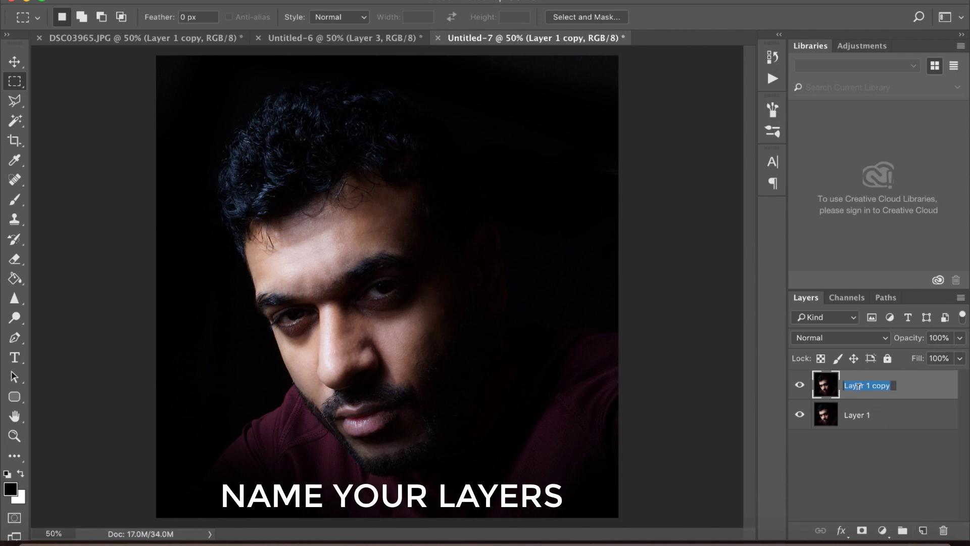
type("an")
key("Return")
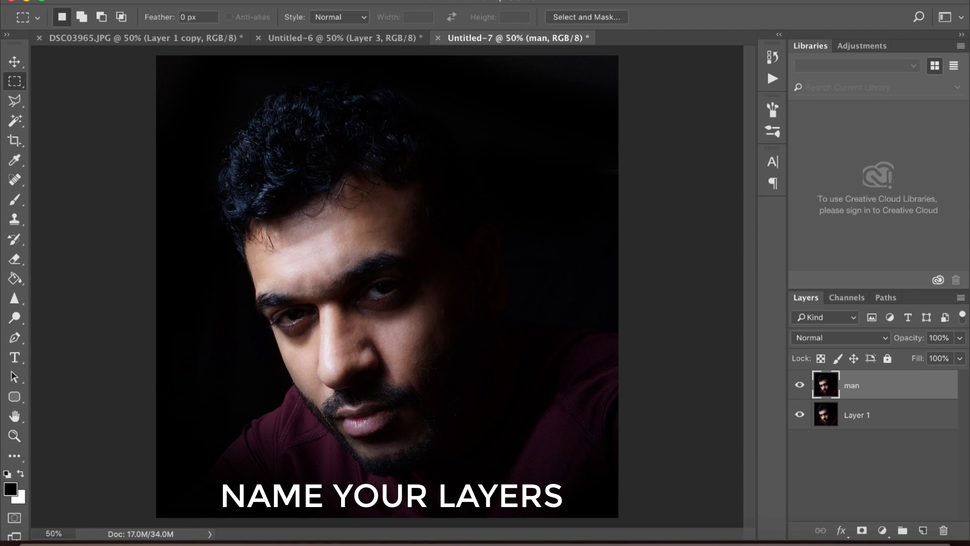
Step: Rename the original Layer 1 as "red&blue"
double_click(857, 415)
type("red")
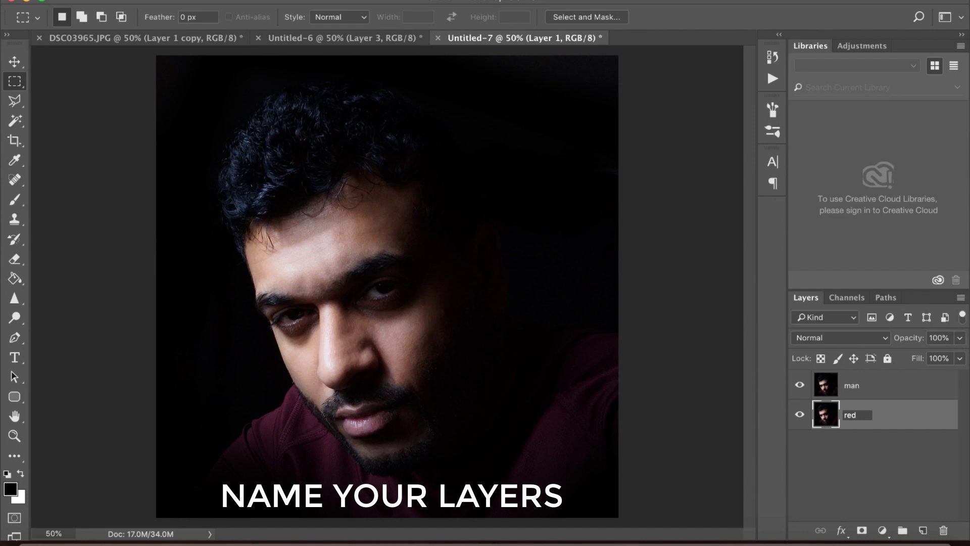
type("&blue")
key("Return")
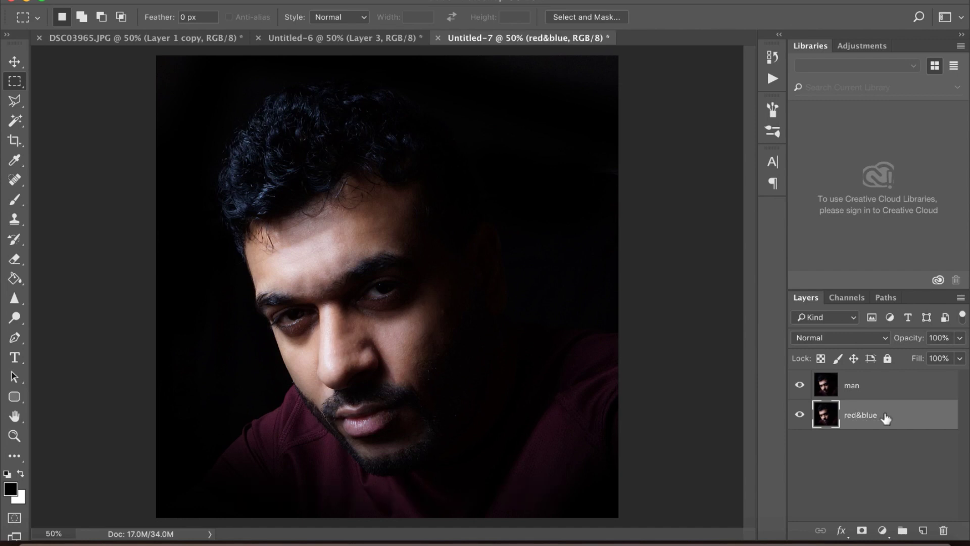
Step: Hide the red&blue layer and convert the man layer to a smart object
left_click(801, 416)
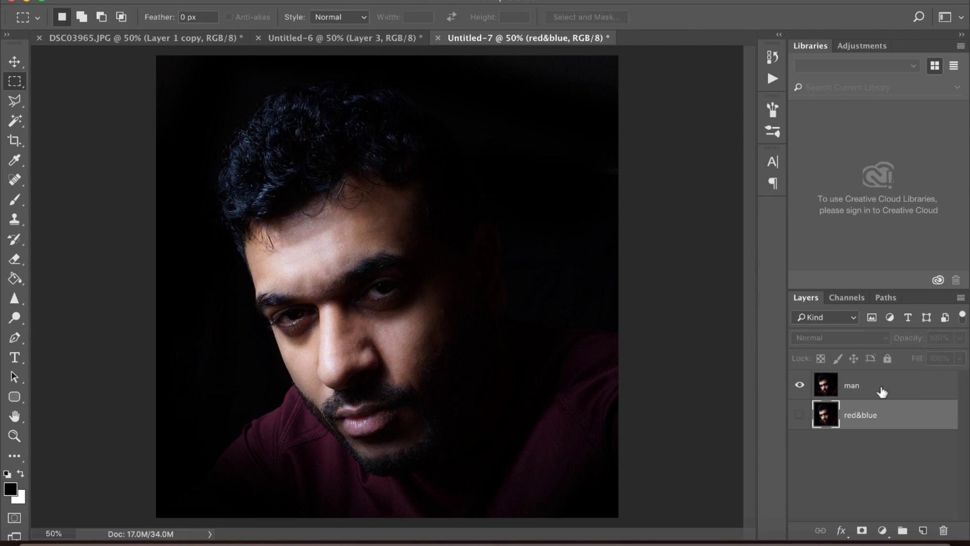
left_click(882, 391)
right_click(881, 385)
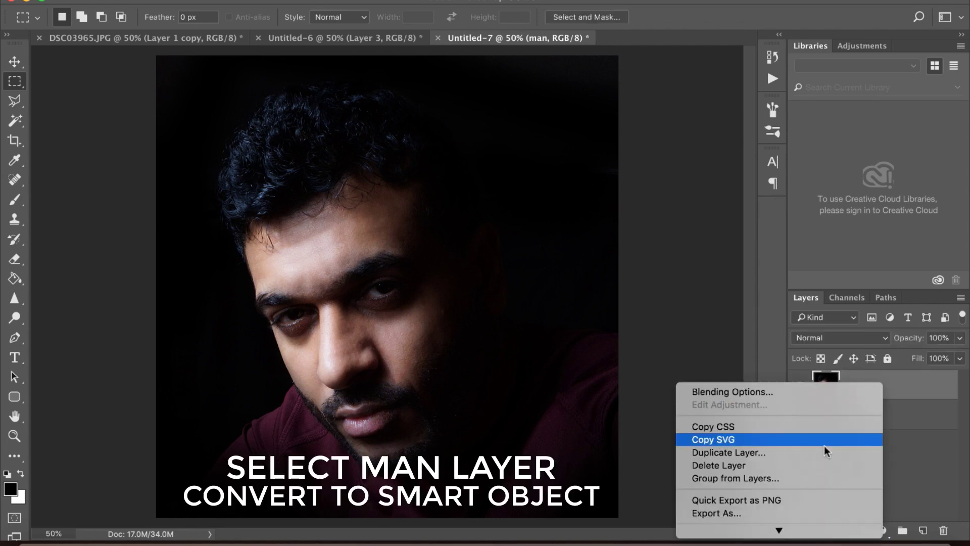
mouse_move(779, 530)
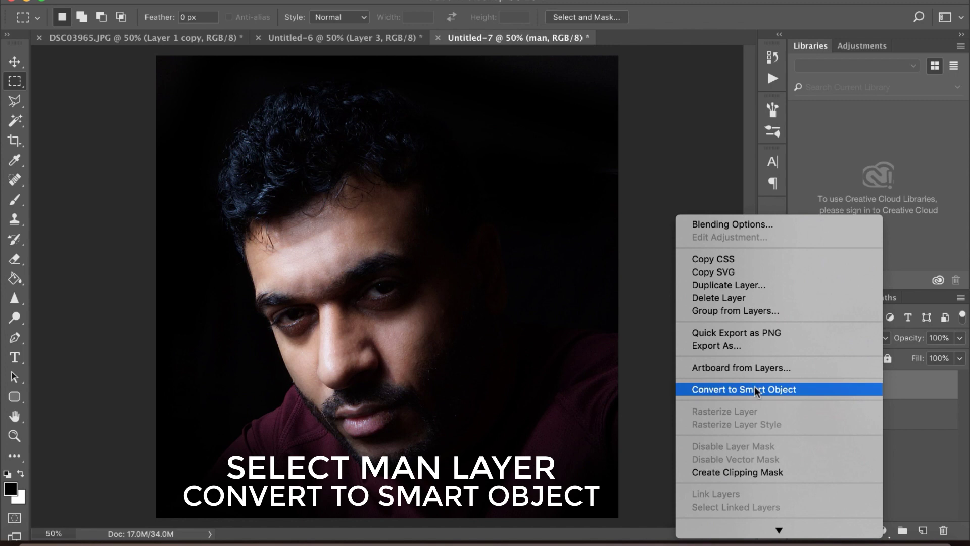
left_click(756, 390)
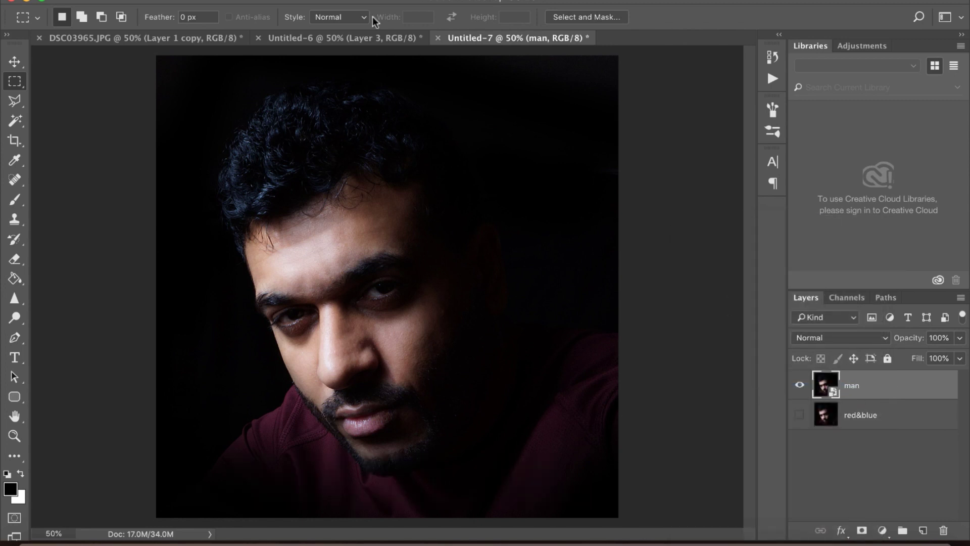
Step: Apply a Hue/Saturation adjustment to the man layer with Saturation set to -100
left_click(210, 0)
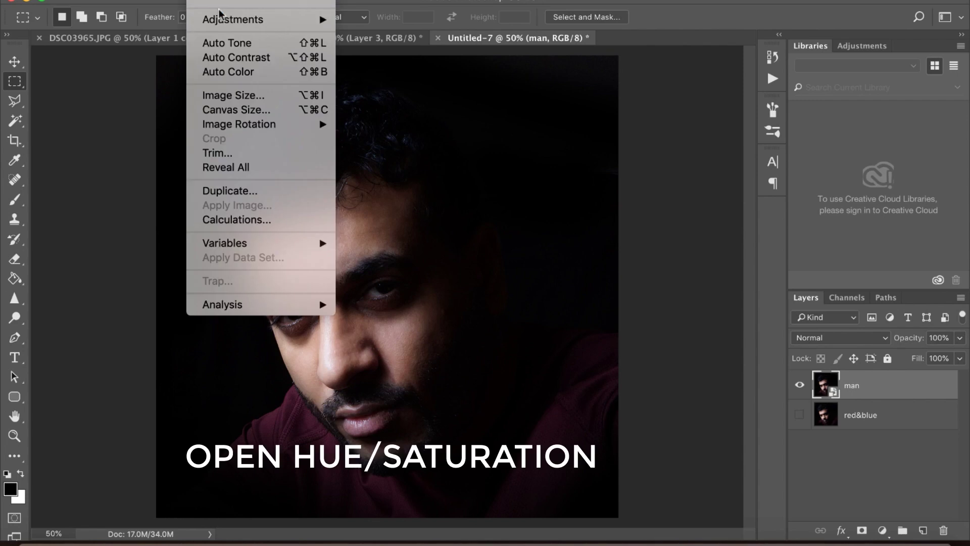
mouse_move(219, 20)
left_click(394, 106)
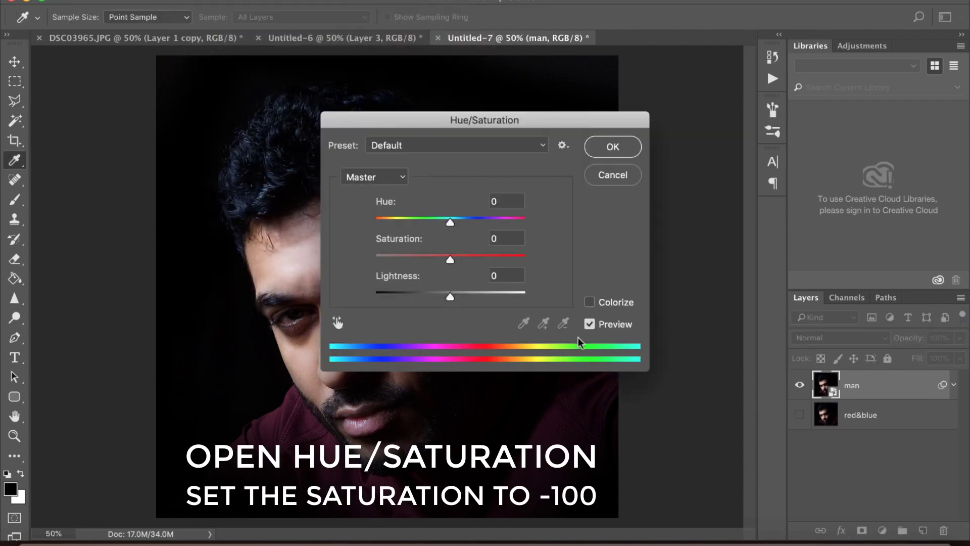
left_click_drag(450, 261, 380, 260)
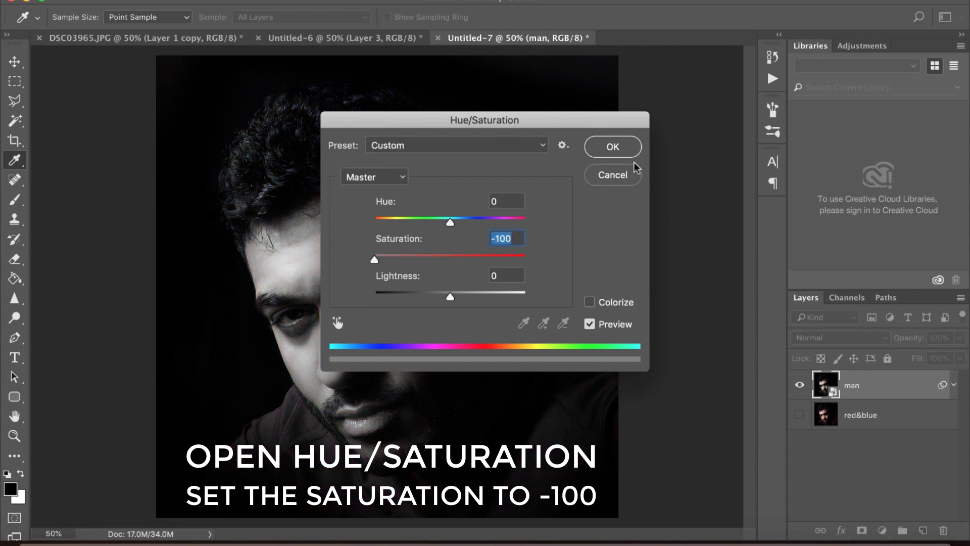
left_click(610, 148)
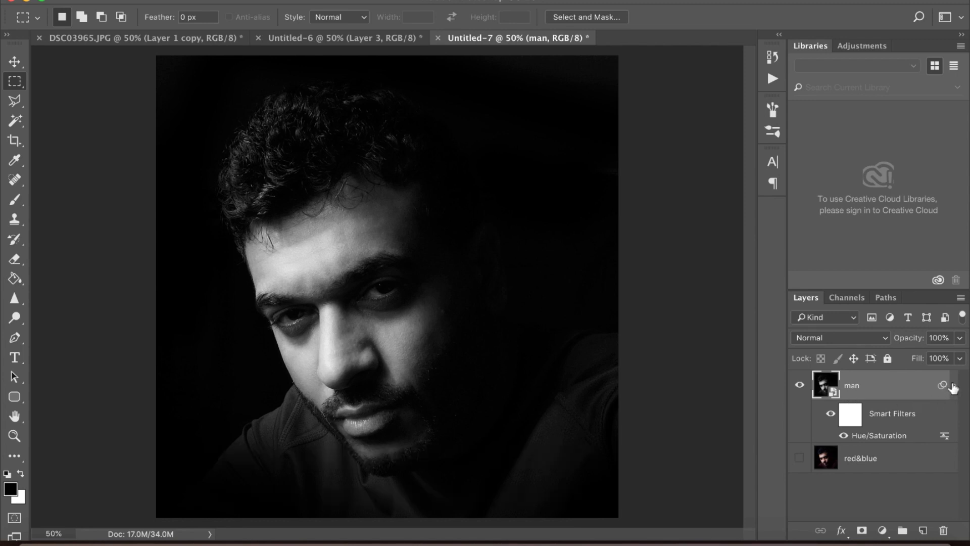
Step: Collapse the man layer's smart filters, duplicate the layer and rename the copy "color"
left_click(953, 386)
left_click_drag(882, 386, 922, 529)
double_click(861, 385)
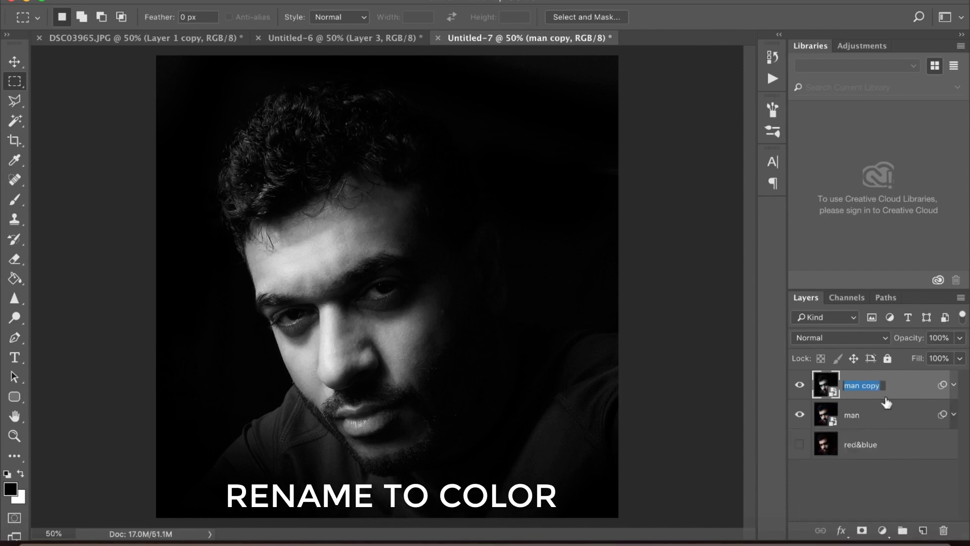
type("color")
key("Return")
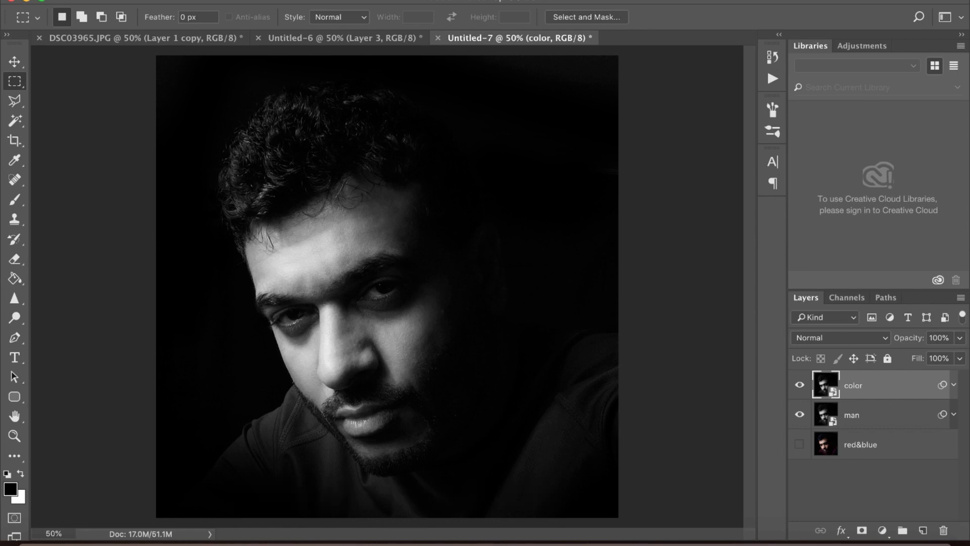
Step: Disable the red (R) channel in the color layer's advanced blending options
right_click(893, 392)
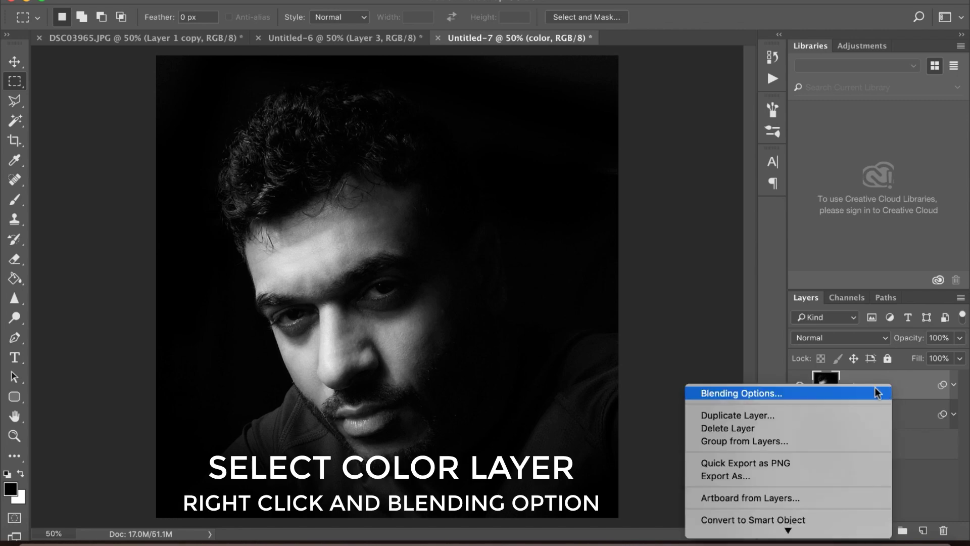
left_click(875, 393)
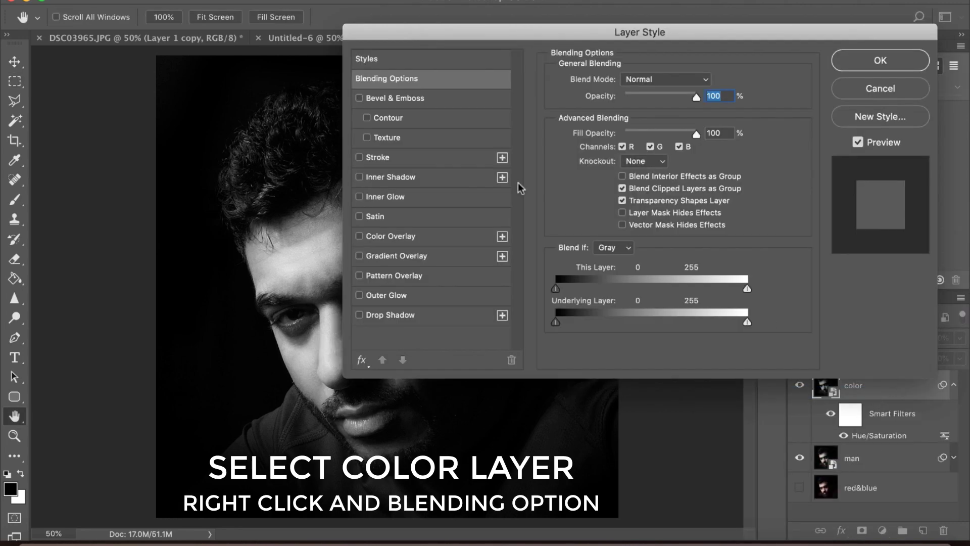
left_click_drag(397, 33, 454, 67)
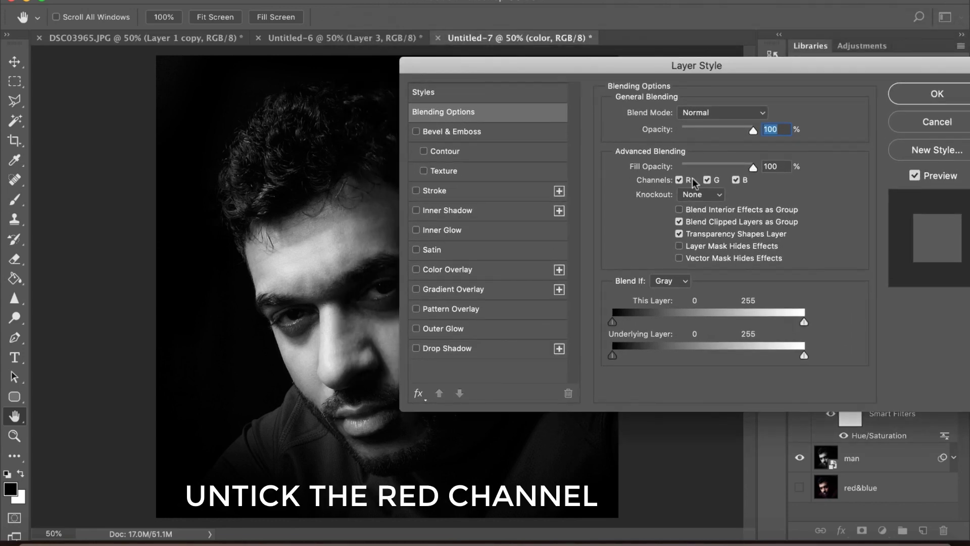
left_click(679, 180)
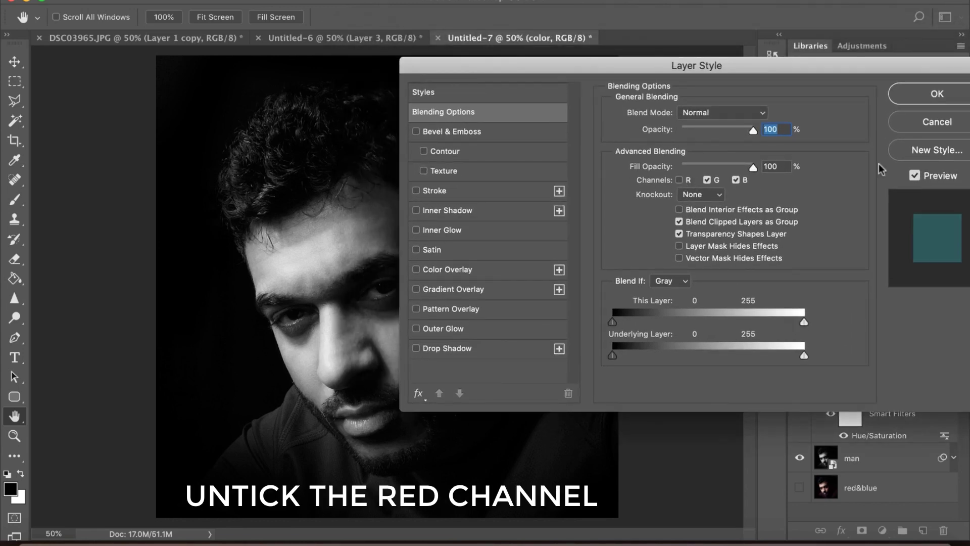
left_click(920, 100)
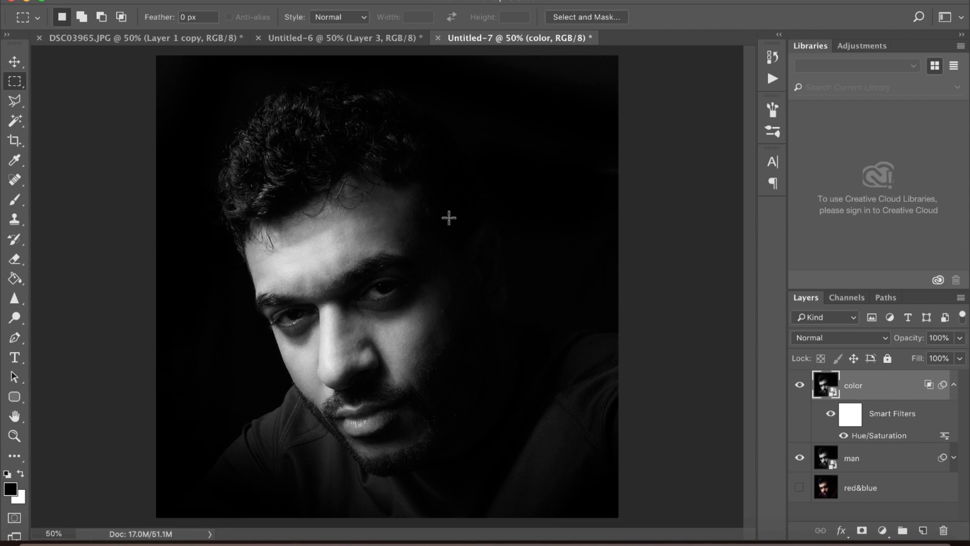
Step: Move the color layer slightly left to create a red-cyan offset and stamp all visible layers into a new layer
left_click(14, 62)
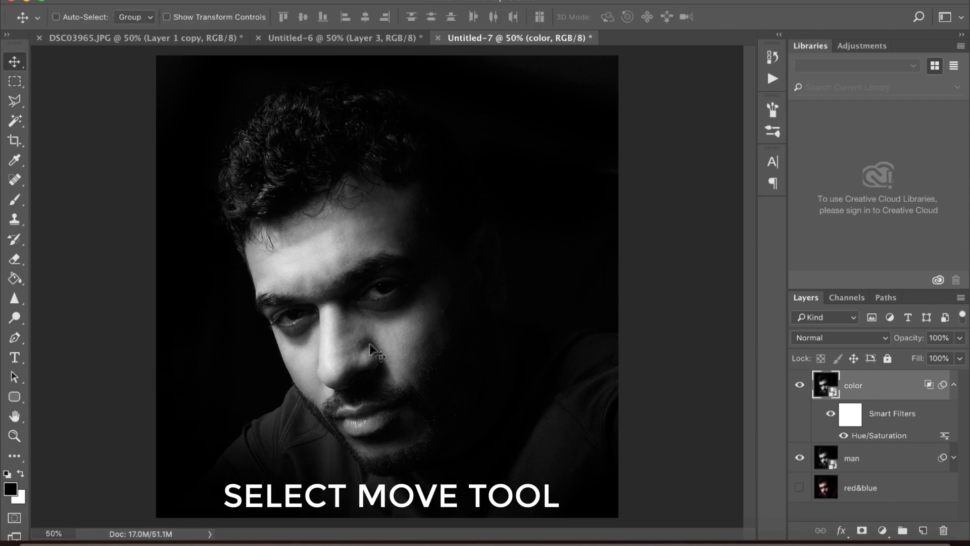
mouse_move(351, 341)
left_mouse_down()
mouse_move(342, 341)
mouse_move(351, 346)
left_mouse_up()
key("ctrl+shift+alt+e")
Step: Select a thin rectangular strip across the hairline on the merged layer, shift it slightly left and deselect
left_click(15, 82)
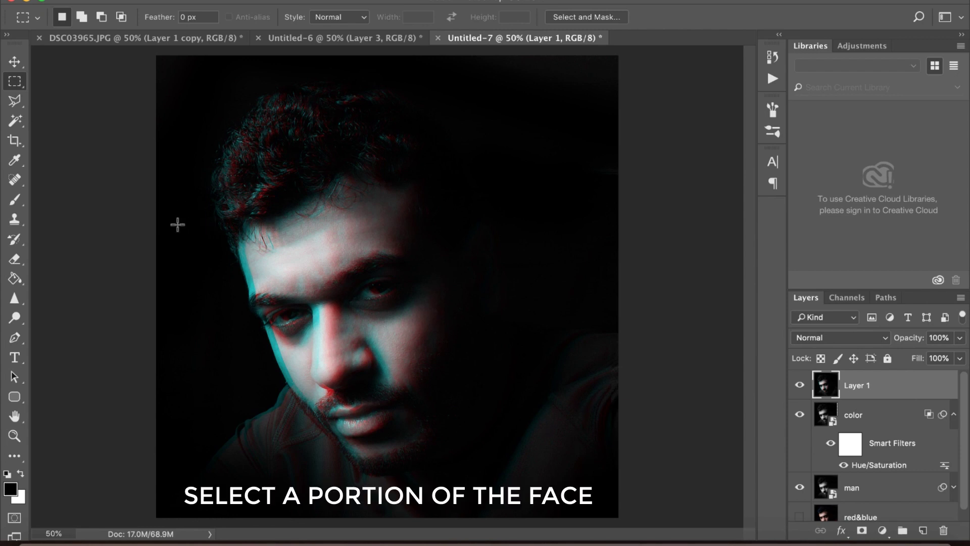
left_click_drag(173, 209, 334, 230)
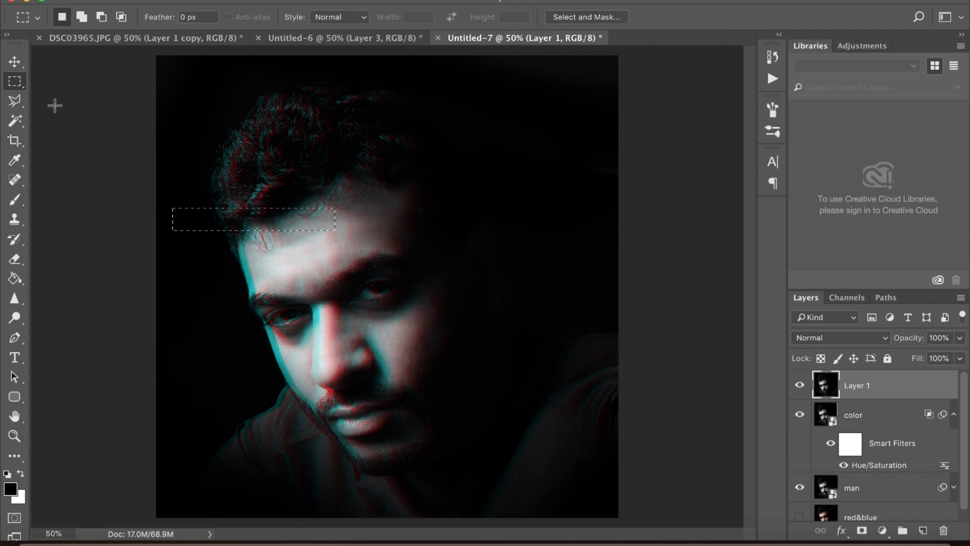
left_click(15, 61)
left_click_drag(257, 219, 250, 219)
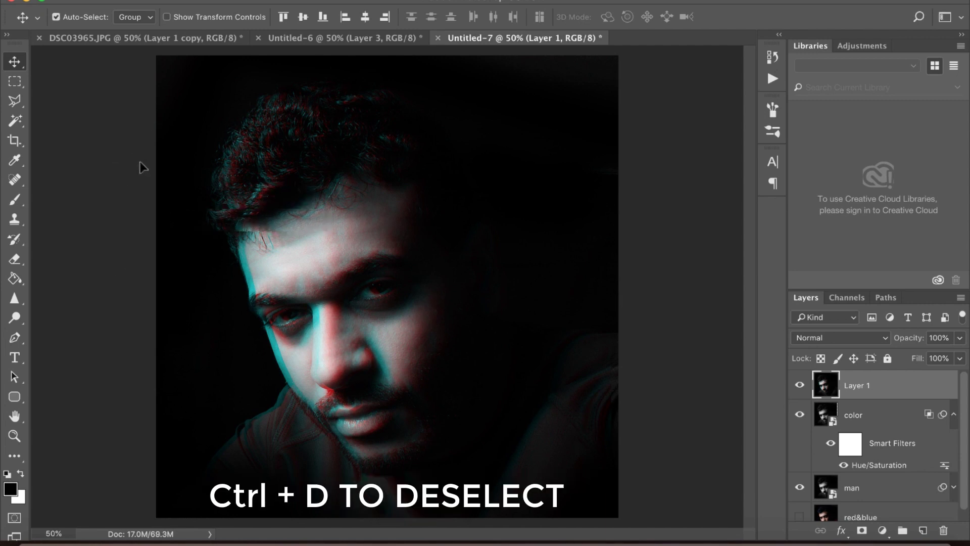
key("ctrl+d")
Step: Select a thin strip across the upper forehead, shift it slightly right and deselect
key("m")
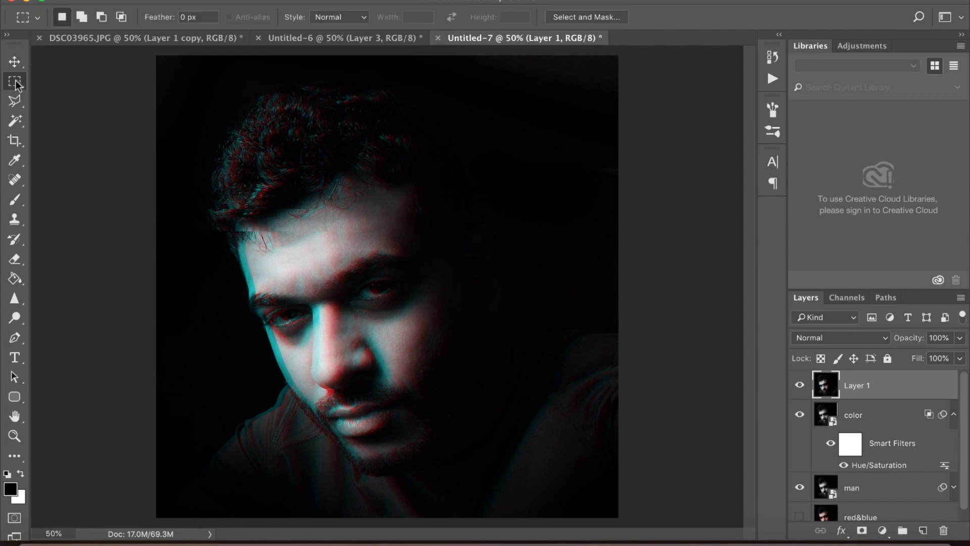
left_click_drag(220, 243, 328, 253)
key("v")
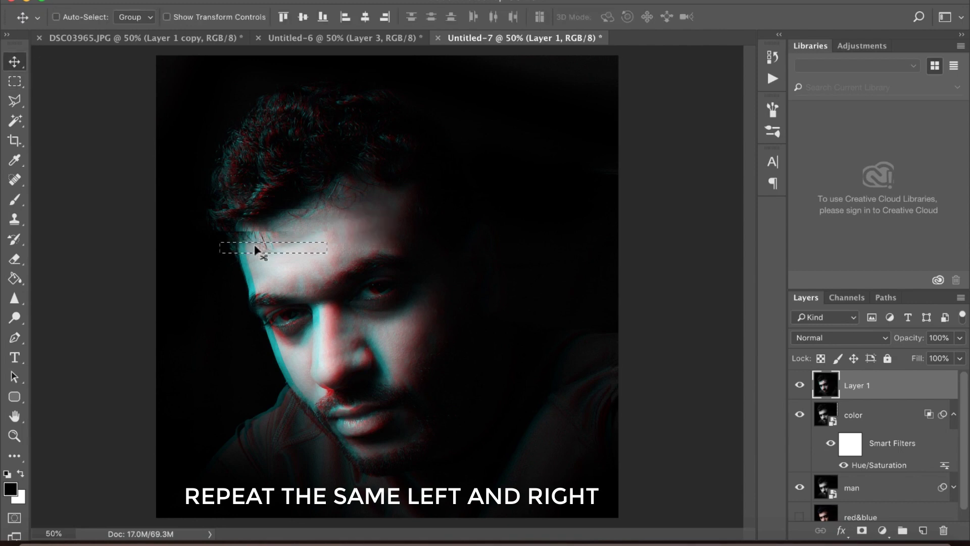
left_click_drag(253, 246, 265, 245)
key("super+d")
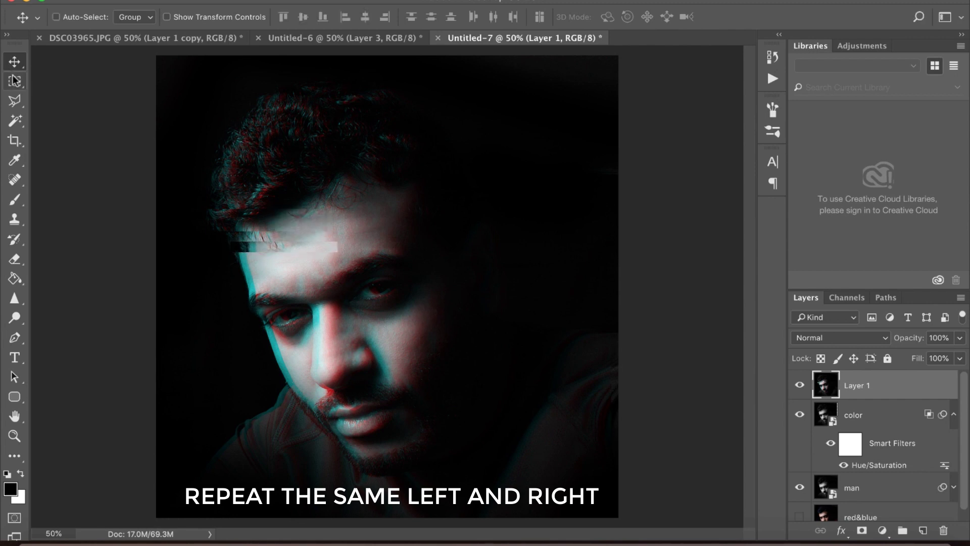
Step: Select a thin strip across the lower forehead just above the eyebrow, shift it slightly left and deselect
left_click(19, 83)
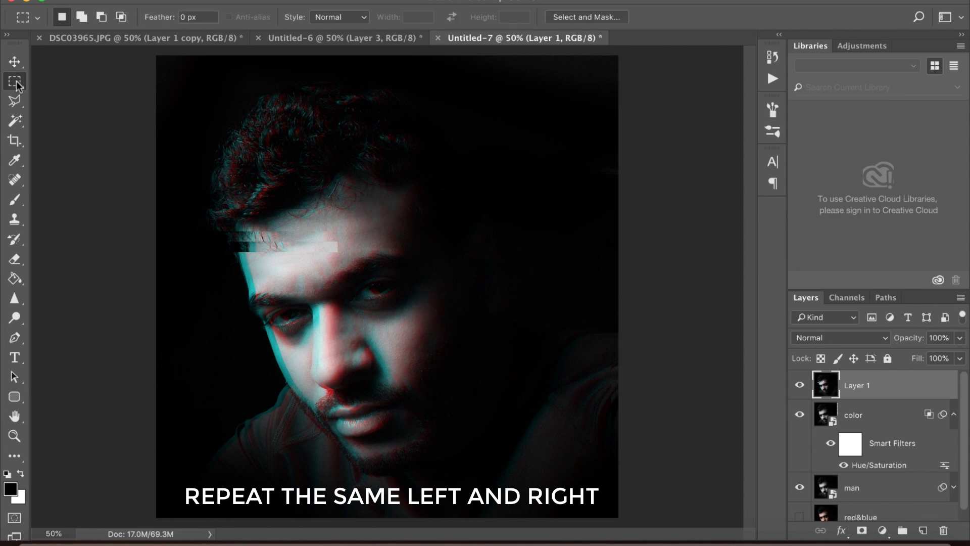
left_click_drag(229, 269, 343, 279)
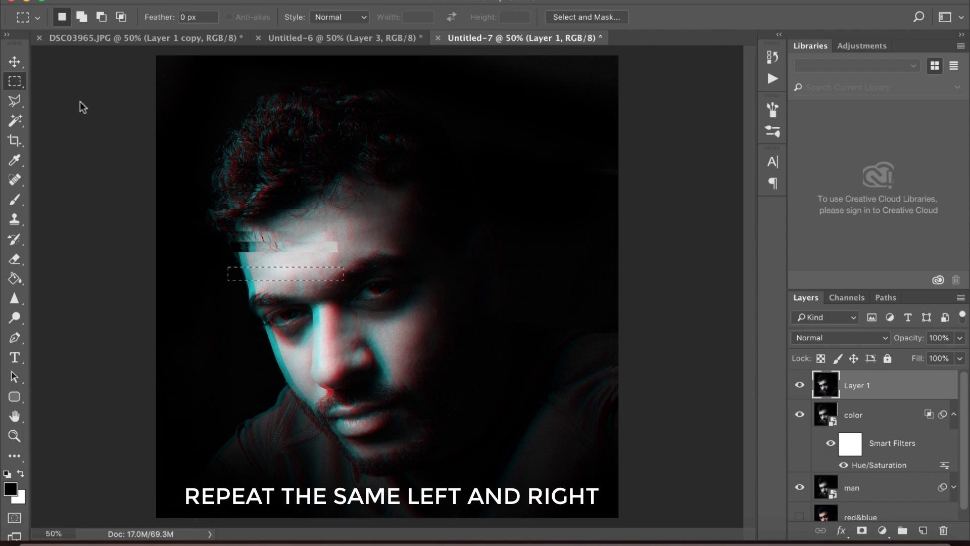
left_click(14, 62)
left_click_drag(238, 275, 226, 276)
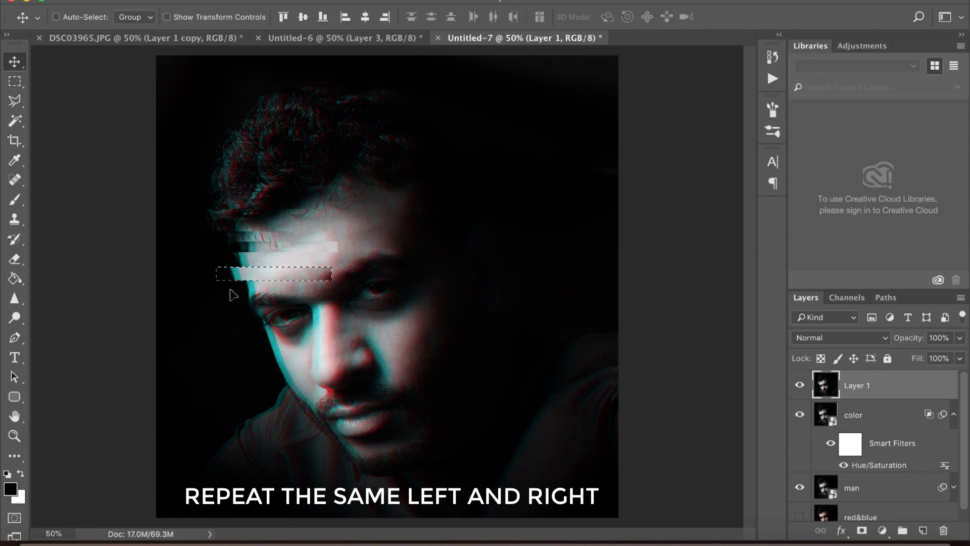
key("ctrl+d")
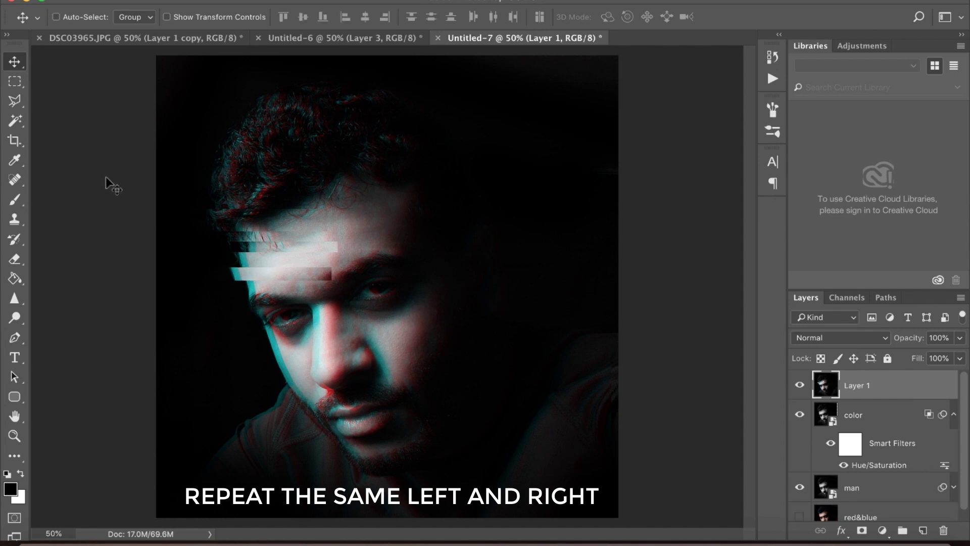
Step: Select a thin strip across the eye and nose bridge, shift it slightly right and deselect
left_click(16, 81)
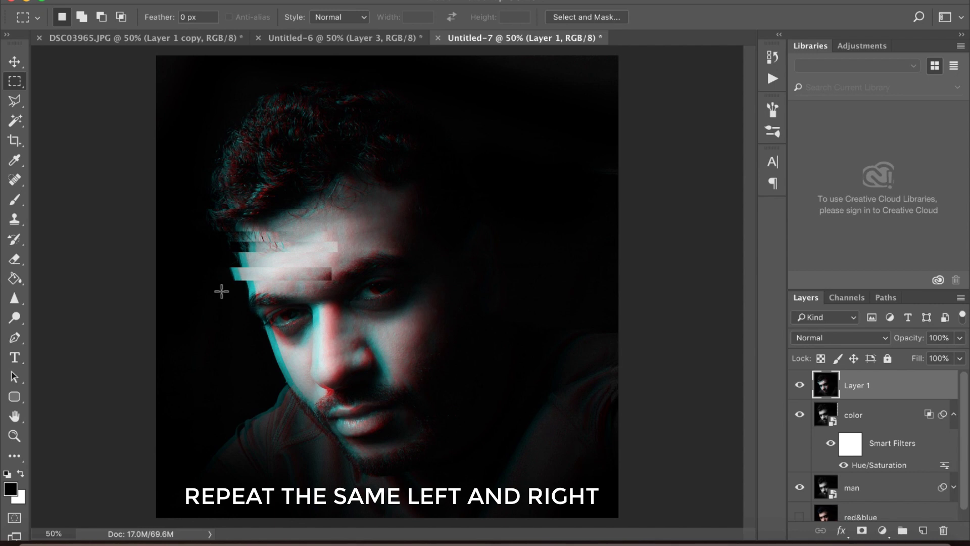
left_click_drag(224, 301, 328, 305)
left_click(14, 61)
key("super+d")
Step: Select a thin strip across the nose just below the eye and shift it slightly left
left_click(14, 81)
left_click_drag(248, 331, 376, 345)
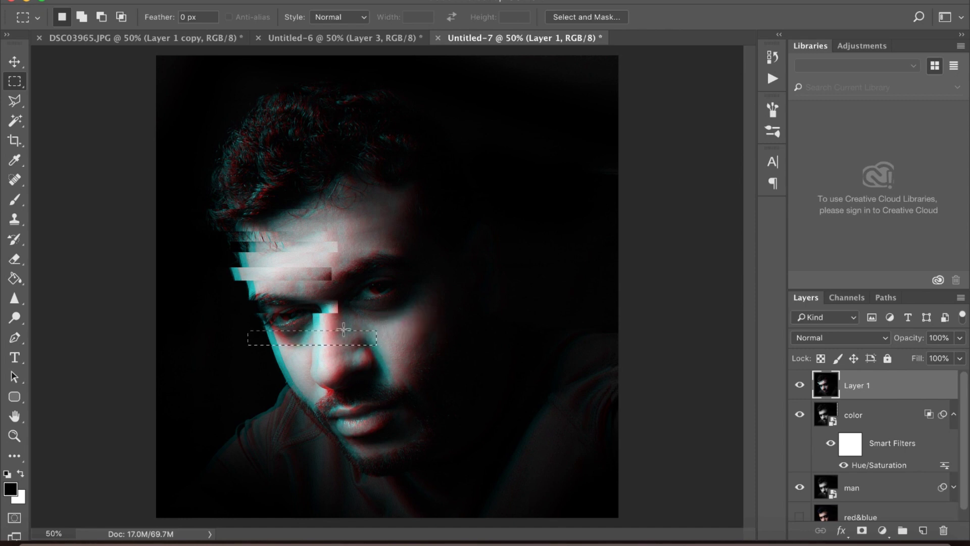
left_click(16, 63)
left_click_drag(302, 342, 298, 342)
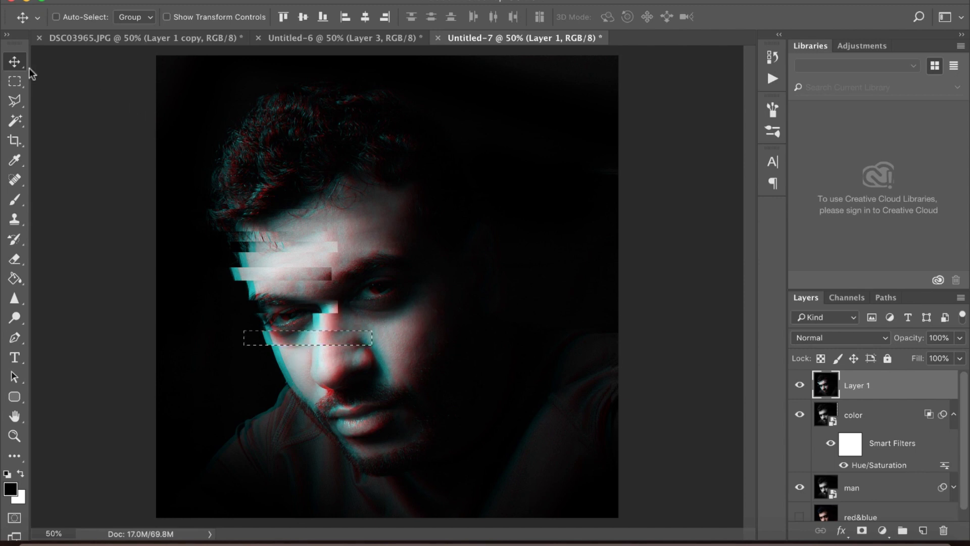
Step: Deselect the strip below the eye, then select a thin strip across the cheek and mid-nose, shift it slightly sideways and deselect
key("ctrl+d")
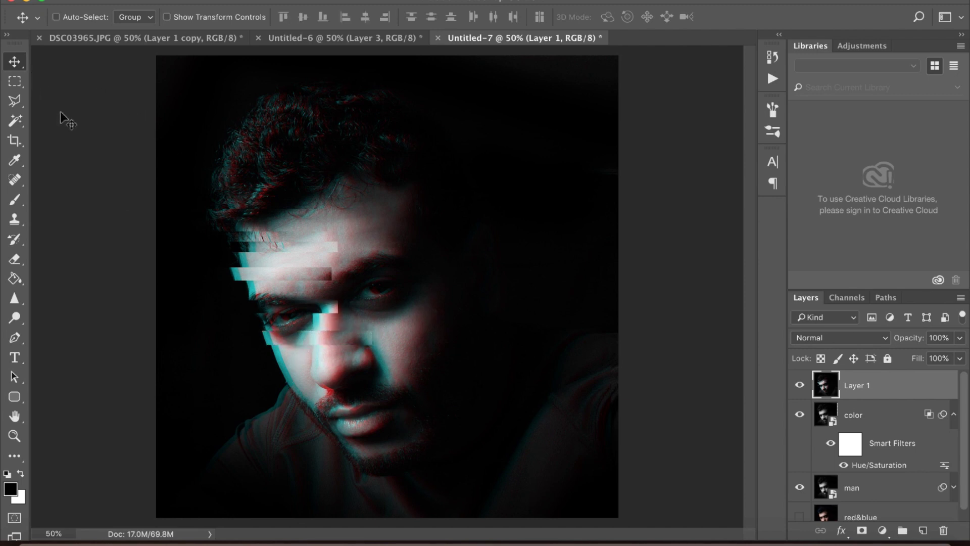
left_click(14, 82)
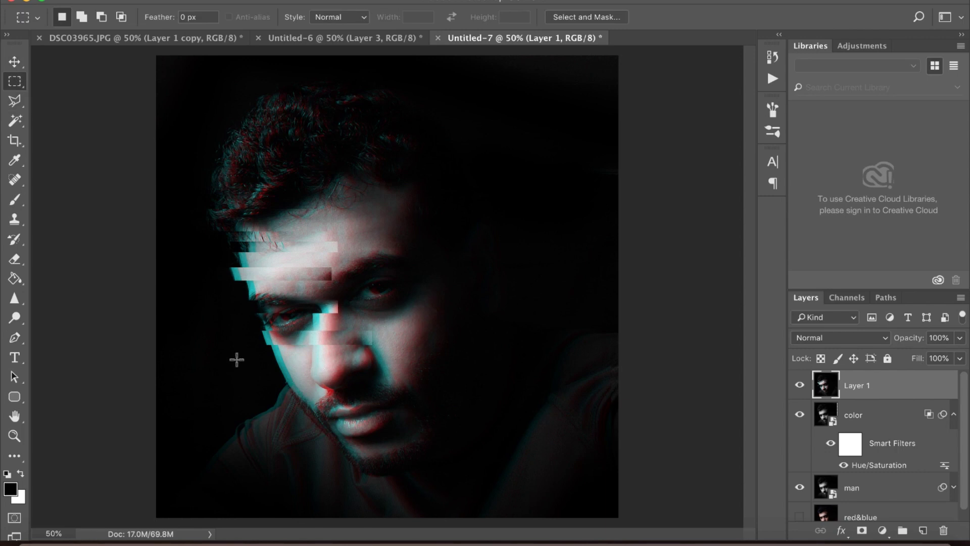
left_click_drag(261, 352, 351, 355)
left_click(15, 61)
key("ctrl+d")
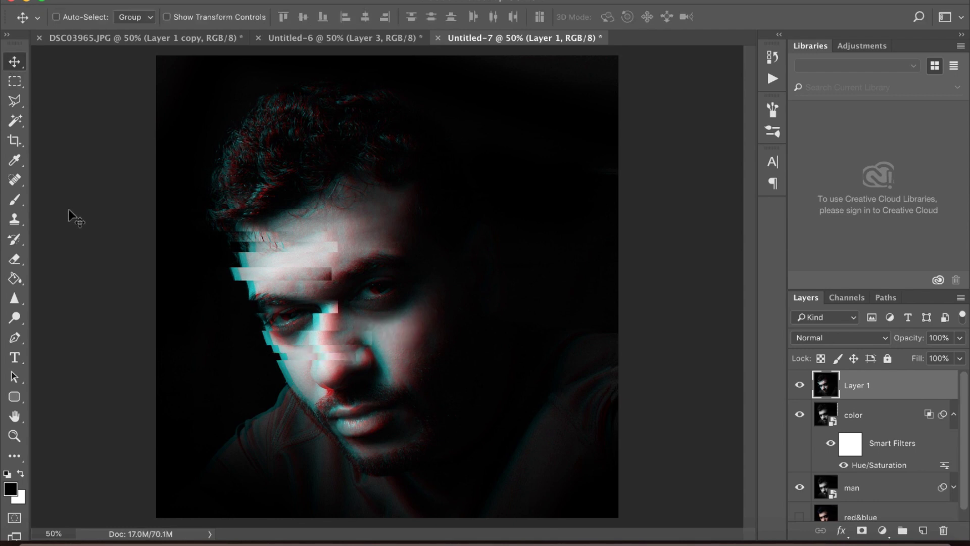
Step: Select a thin strip across the base of the nose and upper lip, shift it slightly left and deselect
left_click(14, 81)
left_click_drag(228, 378, 400, 398)
left_click(14, 61)
mouse_move(298, 384)
left_mouse_down()
mouse_move(287, 385)
mouse_move(301, 389)
mouse_move(292, 392)
left_mouse_up()
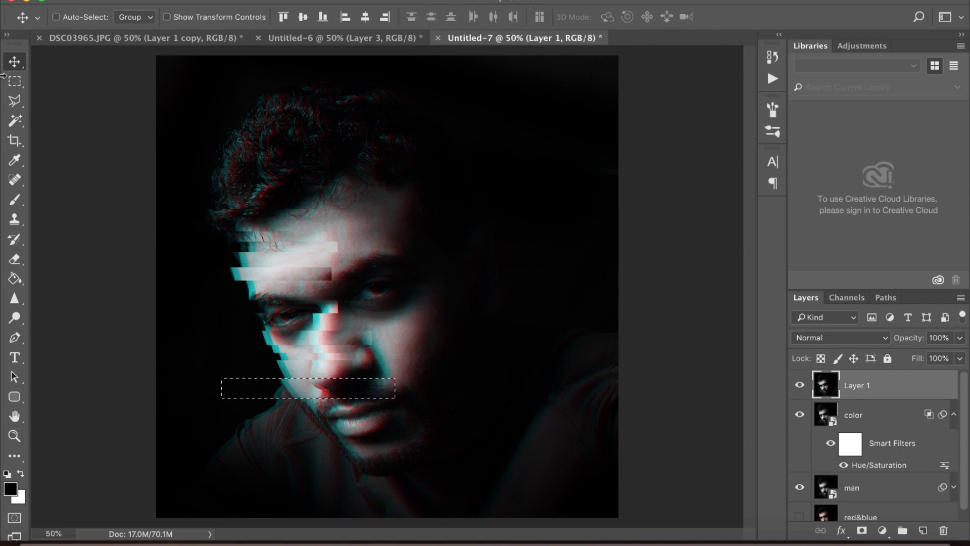
key("ctrl+d")
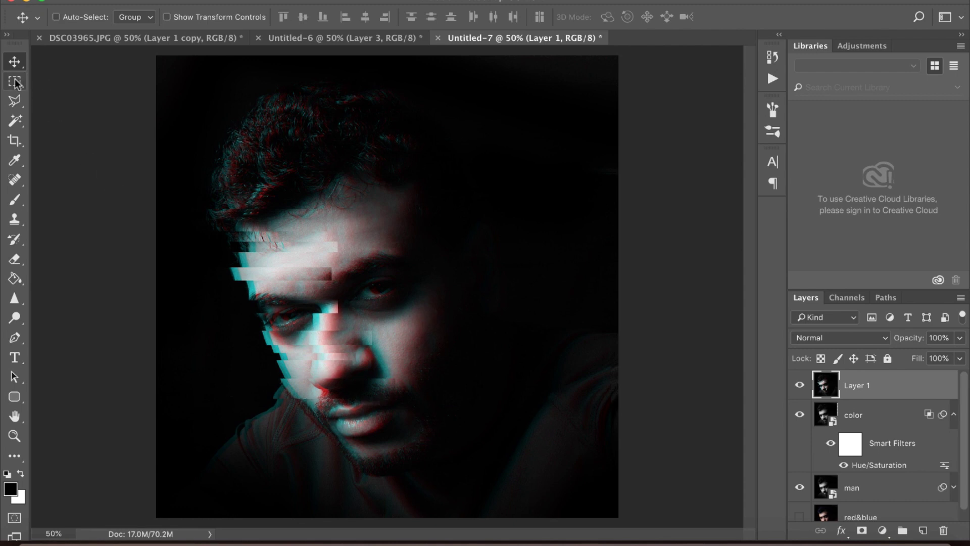
Step: Select a thin strip at mouth level along the jaw edge, shift it slightly sideways and deselect
left_click(15, 82)
left_click_drag(235, 415, 328, 413)
left_click(14, 62)
key("ctrl+d")
Step: Select a thin strip across the chin just below the lips, shift it slightly left and deselect
left_click(14, 81)
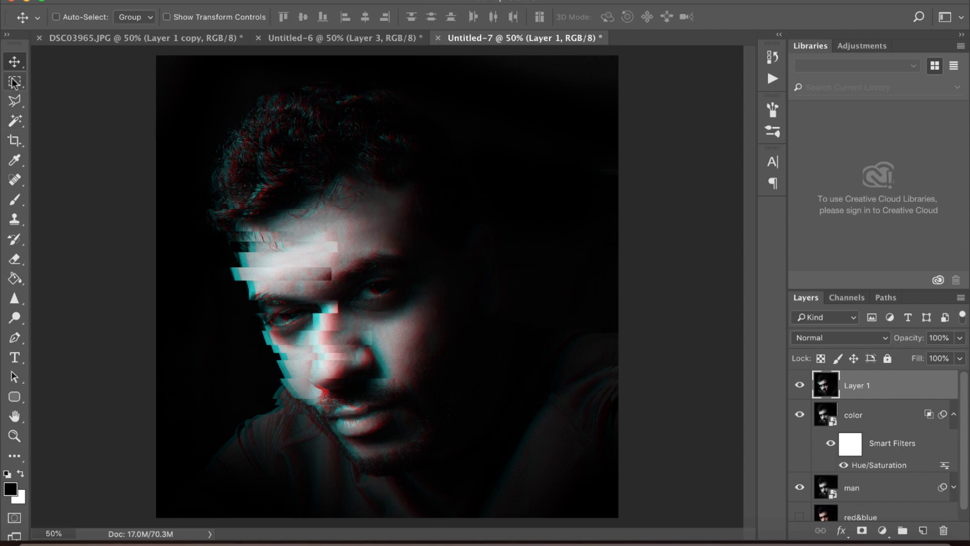
left_click_drag(285, 427, 418, 455)
left_click(14, 61)
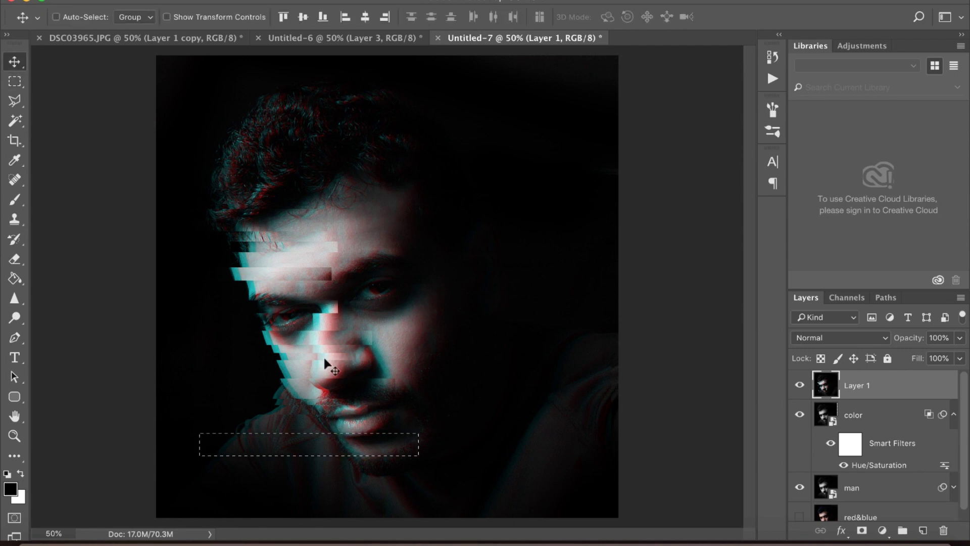
left_click_drag(327, 450, 318, 449)
key("super+d")
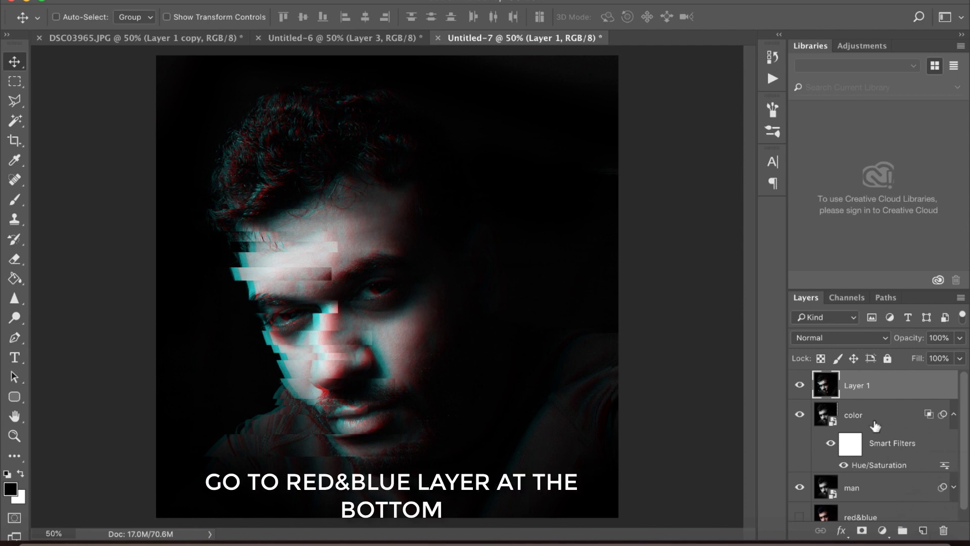
Step: Move the red&blue layer to the top of the layer stack and make it visible
left_click_drag(965, 414, 966, 442)
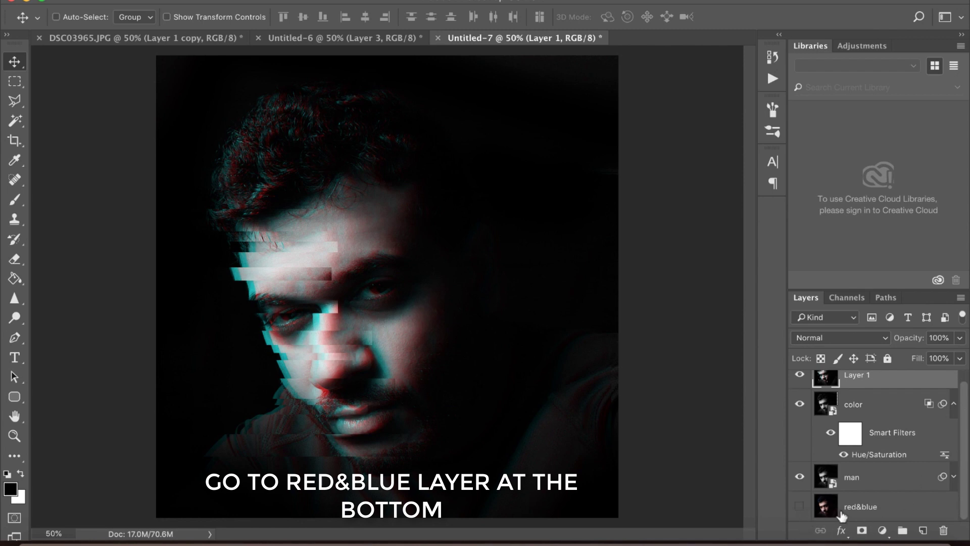
left_click(897, 514)
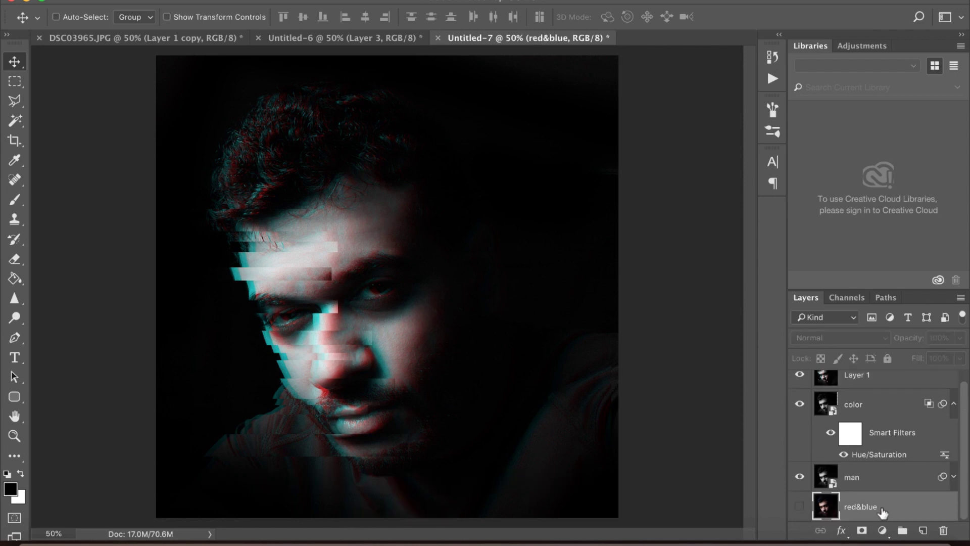
left_click_drag(891, 511, 883, 382)
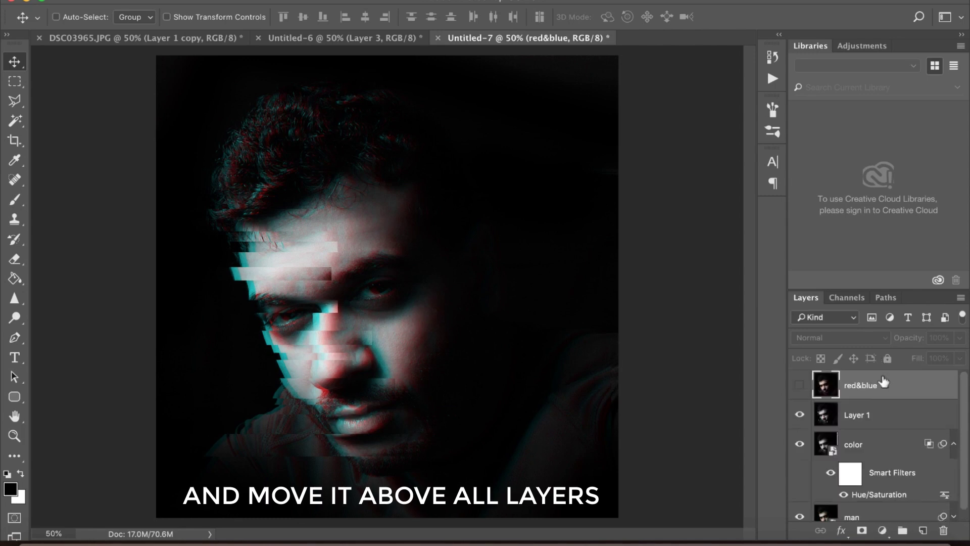
left_click(800, 385)
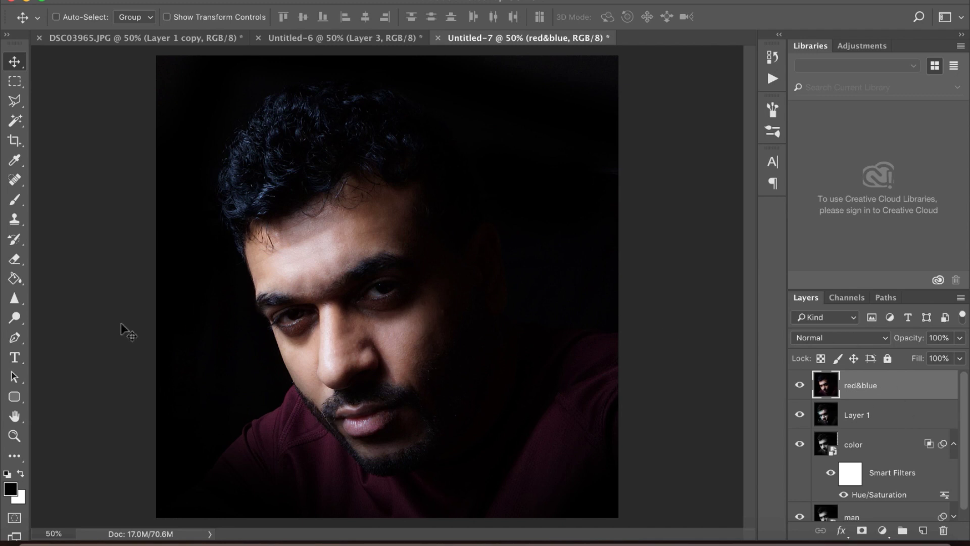
Step: Set the Brush tool's foreground color to light blue, #2bc1ff
left_click(14, 200)
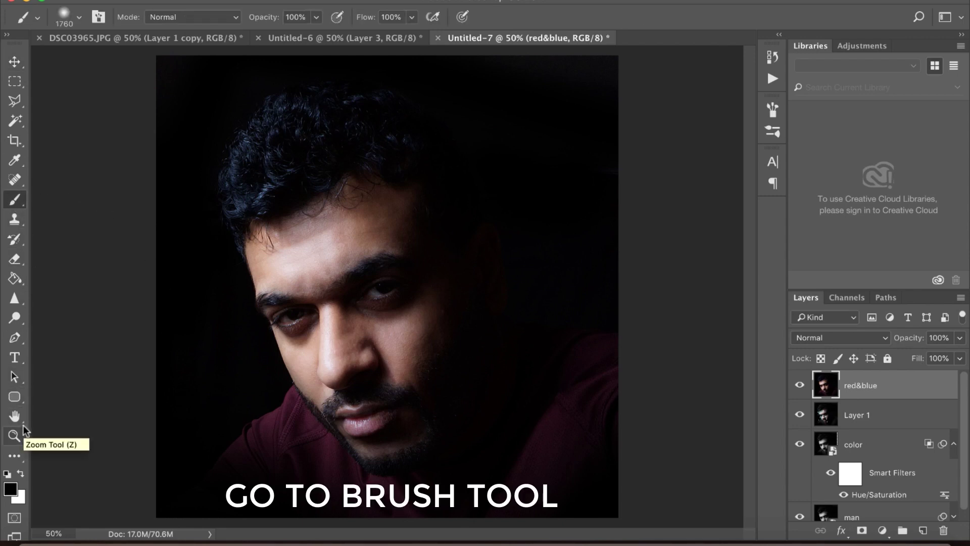
left_click(11, 488)
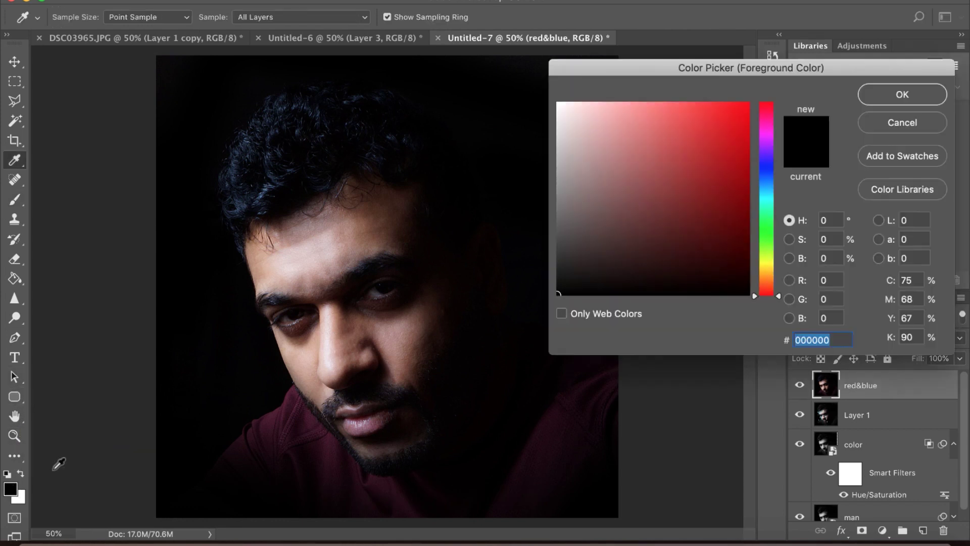
left_click_drag(767, 190, 771, 190)
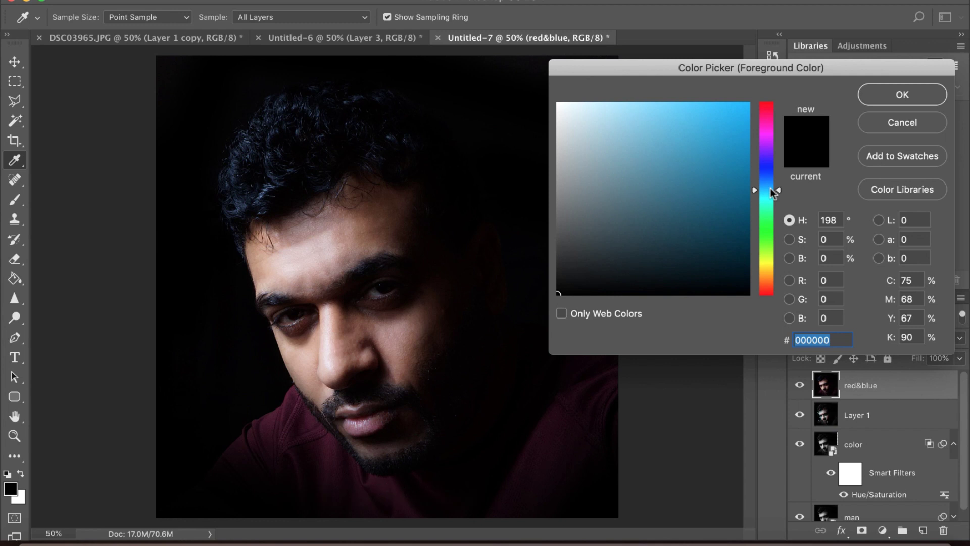
left_click_drag(711, 116, 721, 93)
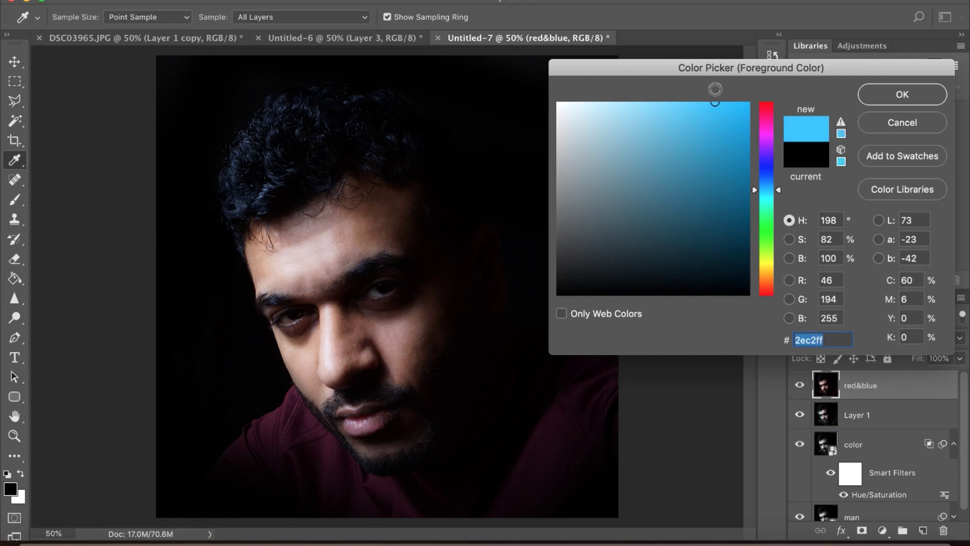
left_click(897, 93)
key("b")
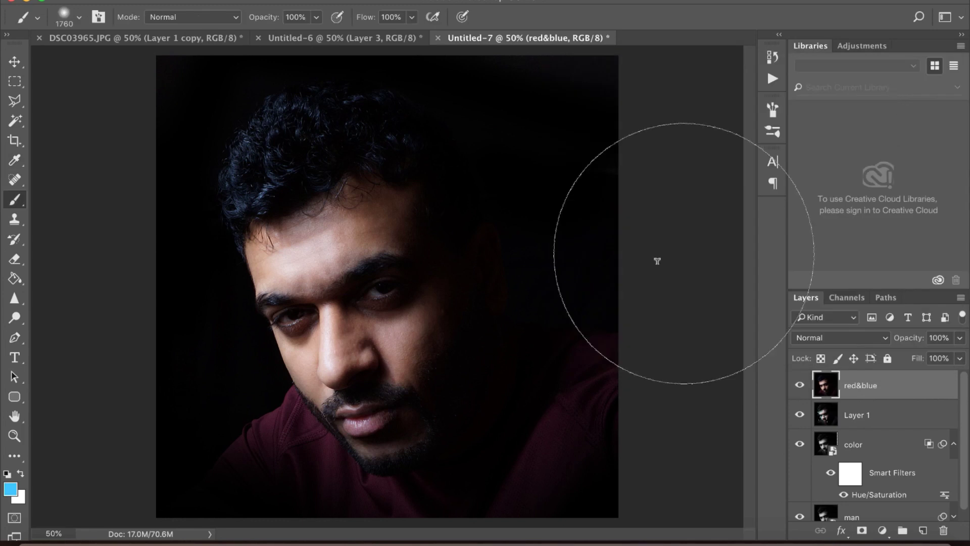
Step: Set the soft brush size to 1040 px and paint blue over the right side of the face on the red&blue layer
left_click(79, 17)
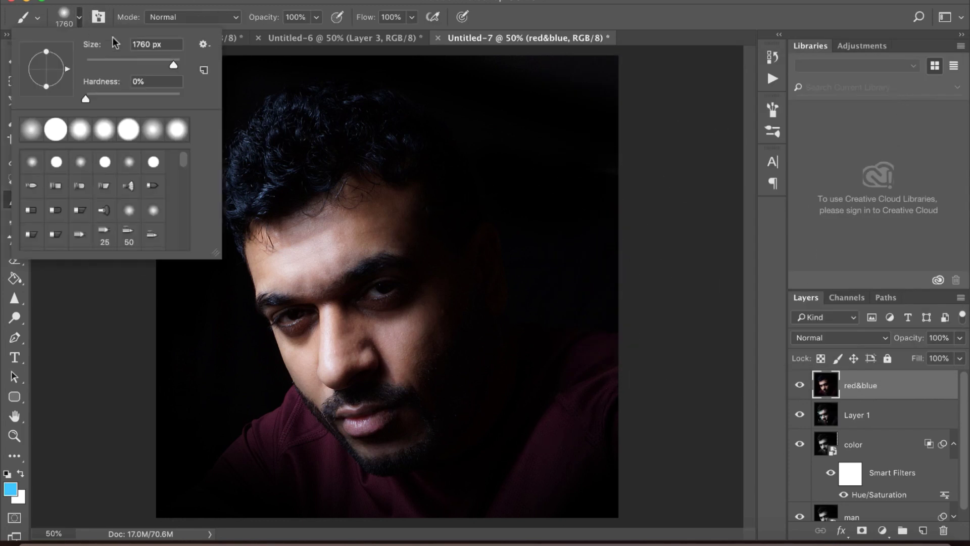
left_click_drag(174, 63, 172, 64)
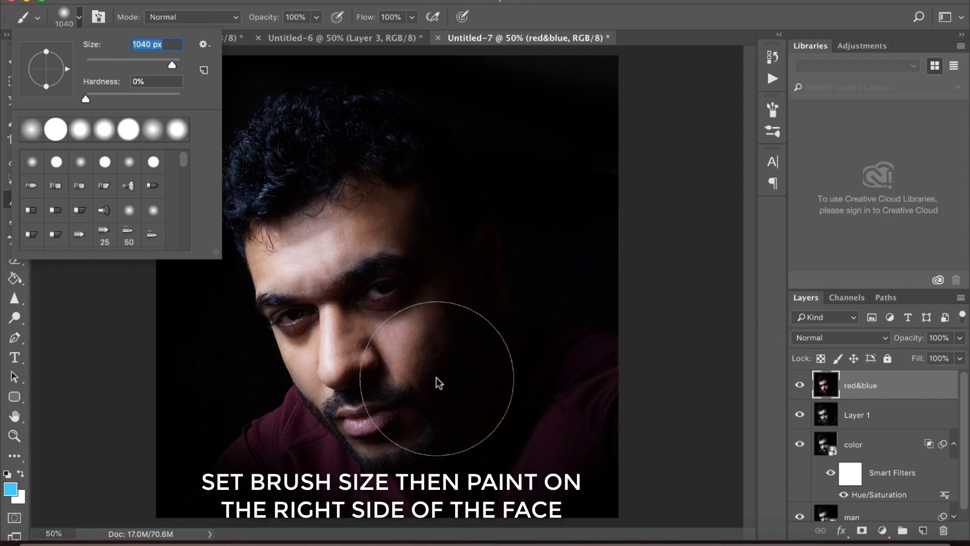
left_click_drag(436, 377, 372, 183)
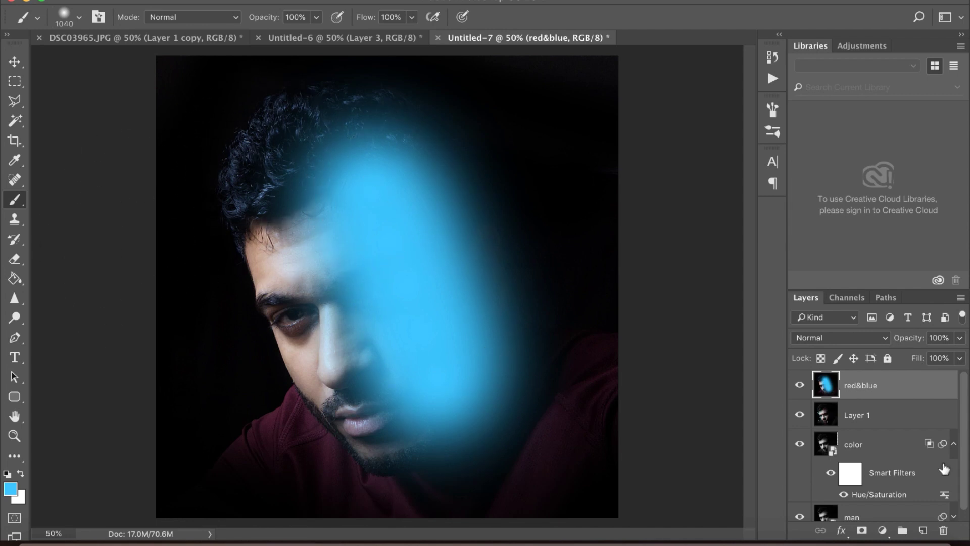
Step: Set the red&blue layer's blend mode to Multiply and duplicate the layer
left_click(850, 337)
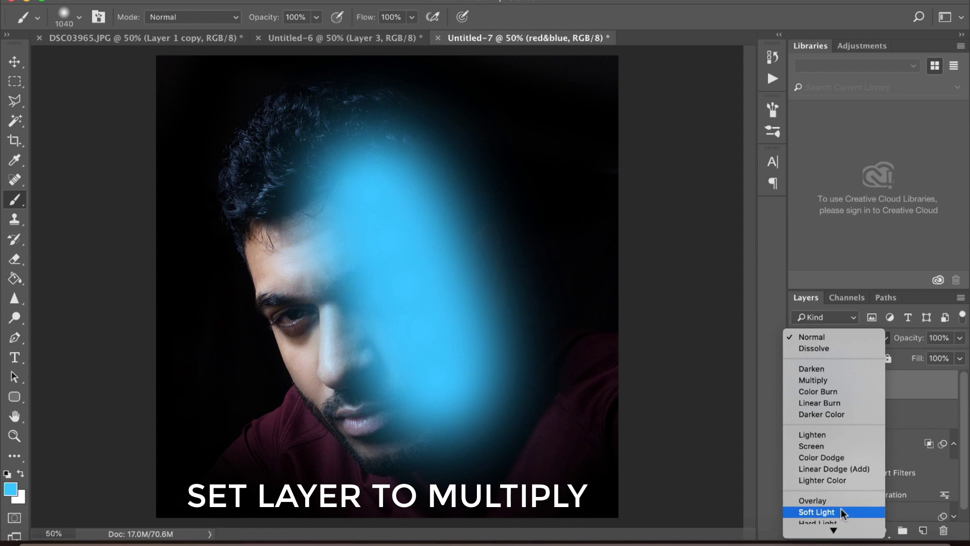
left_click(819, 381)
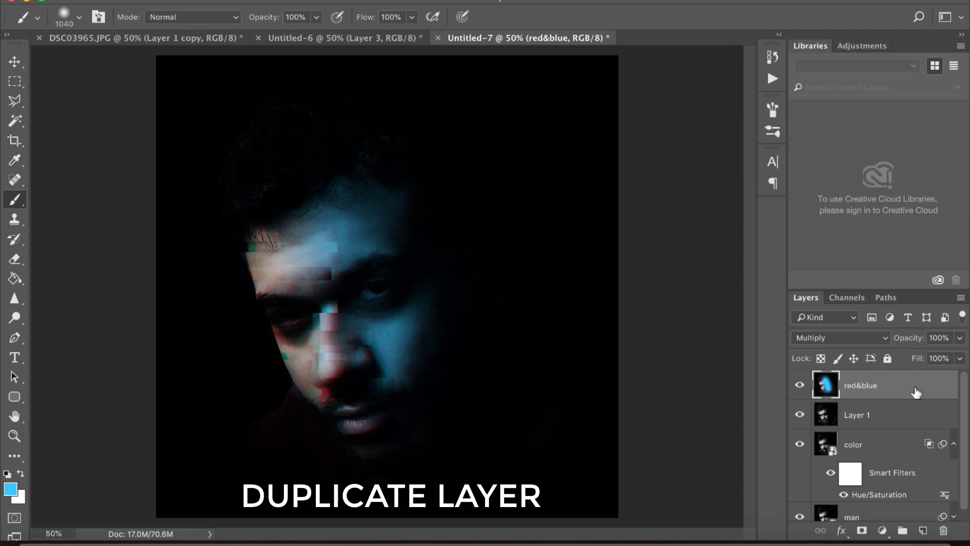
left_click_drag(915, 393, 923, 532)
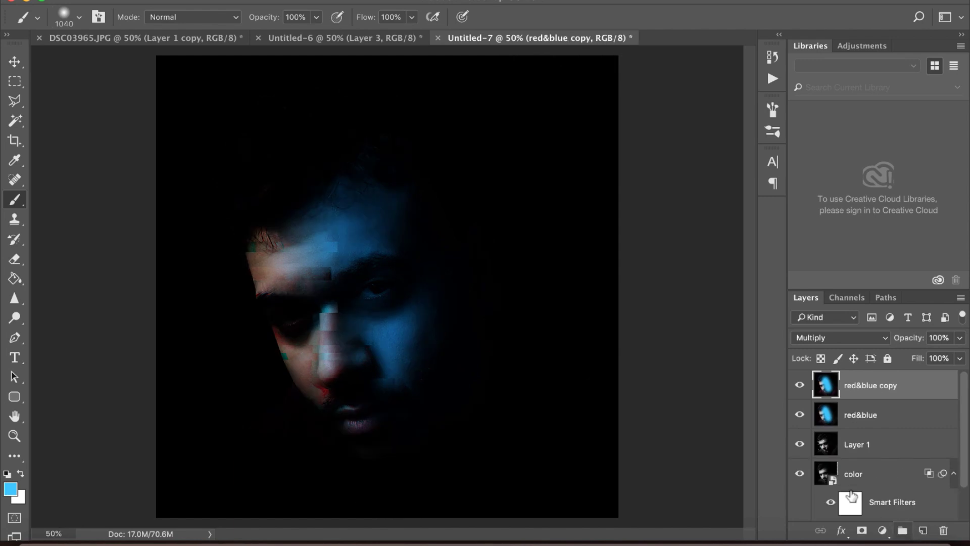
Step: Change the foreground color to red, #ff2b2b, and paint over the left side of the face on the red&blue copy layer
left_click(11, 489)
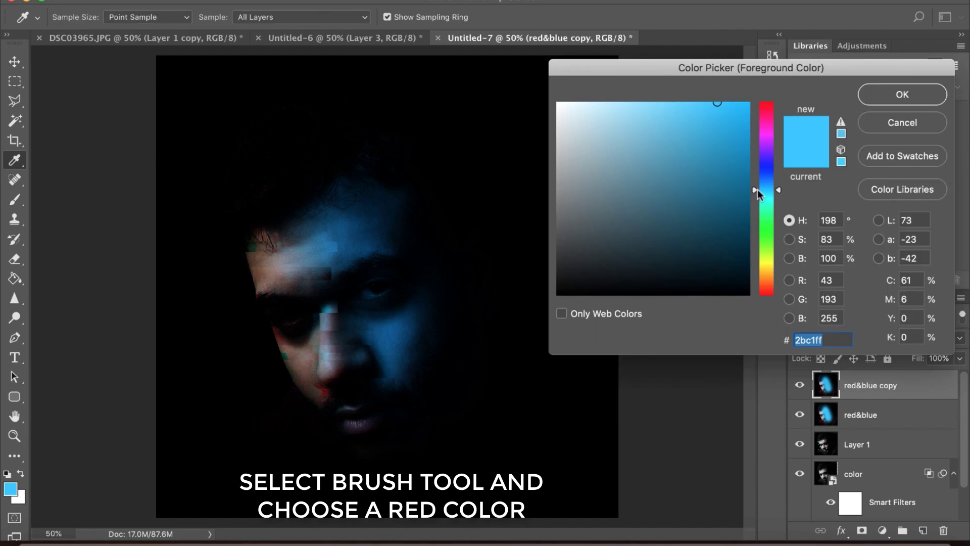
left_click_drag(764, 153, 777, 84)
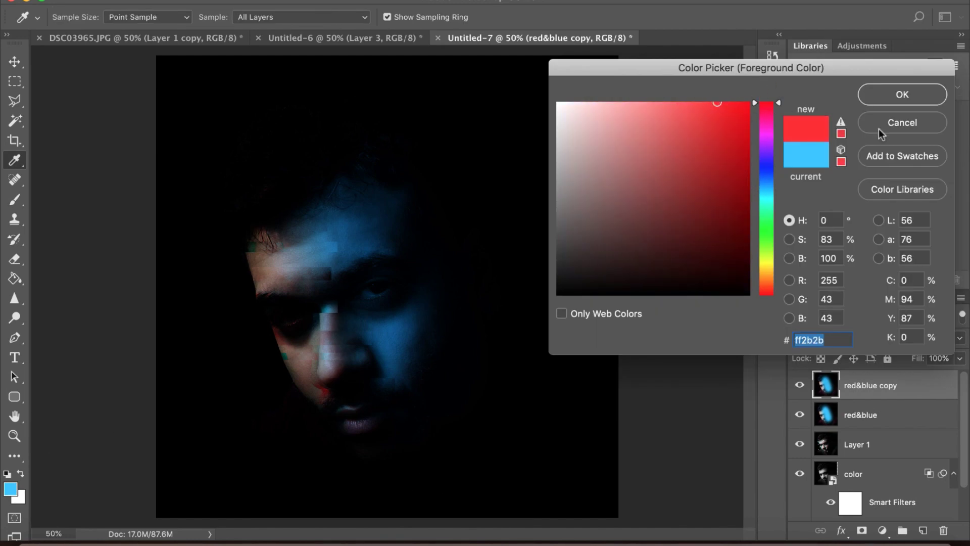
left_click(898, 86)
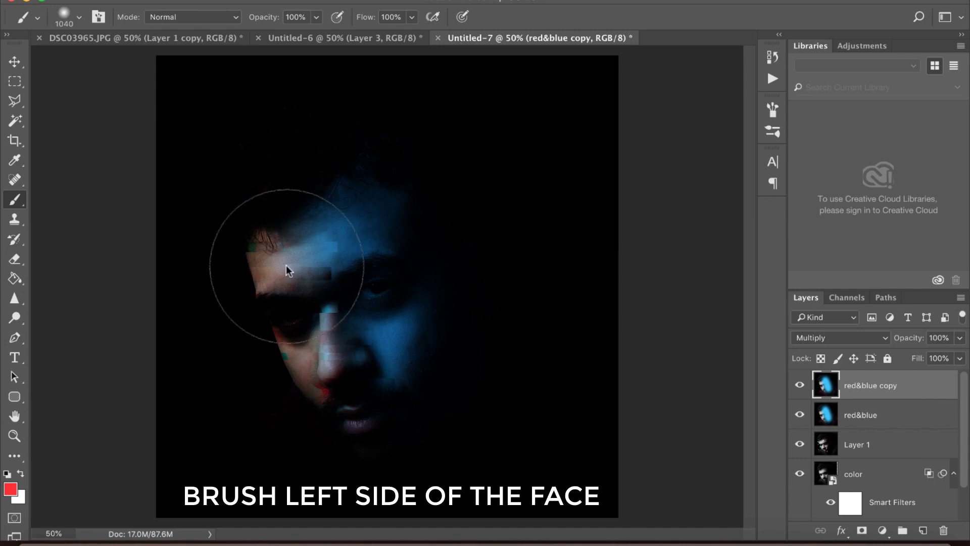
mouse_move(286, 265)
left_mouse_down()
mouse_move(296, 394)
mouse_move(338, 425)
left_mouse_up()
Step: Lower the red&blue copy layer's opacity to about 80%
left_click(960, 338)
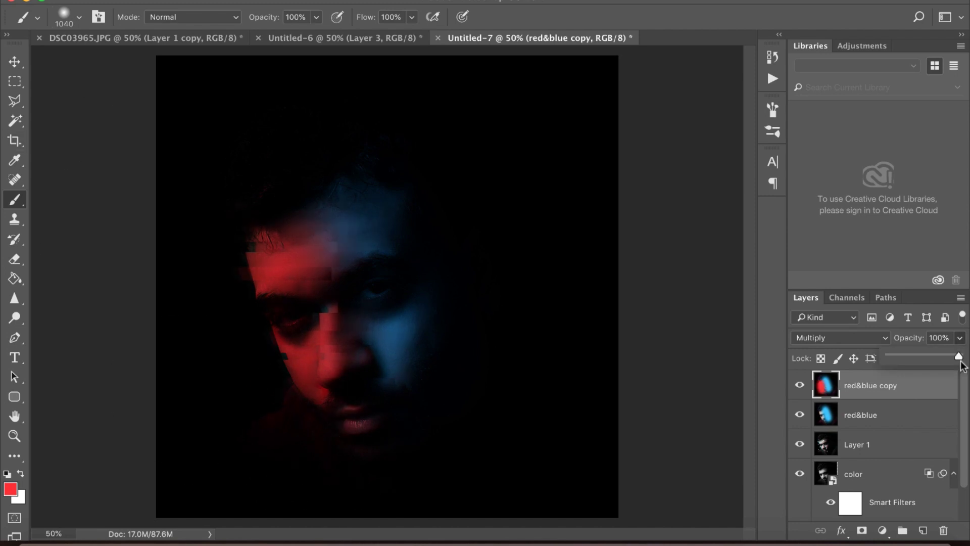
left_click_drag(968, 364, 953, 361)
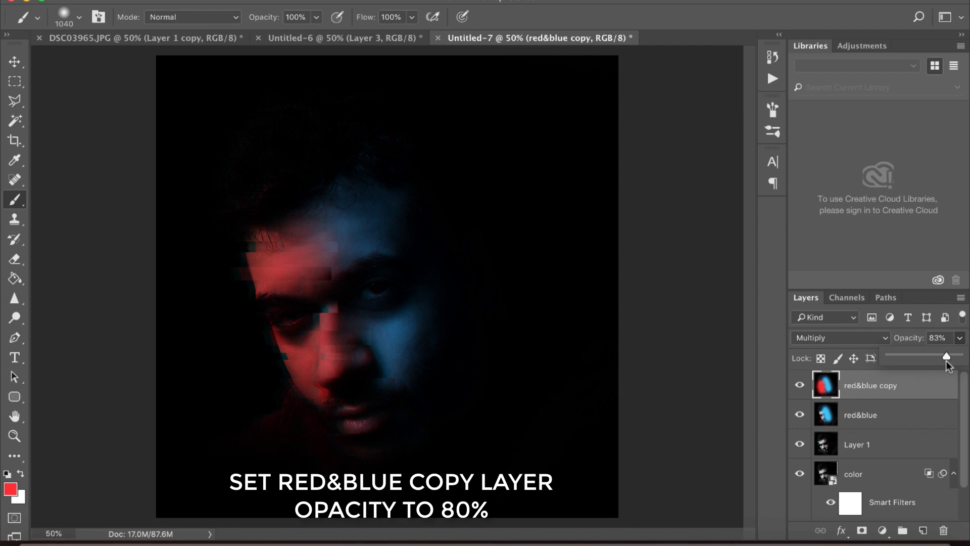
mouse_move(945, 360)
left_mouse_down()
mouse_move(856, 356)
mouse_move(944, 356)
left_mouse_up()
Step: Set the original red&blue layer's opacity to 43%
left_click(888, 427)
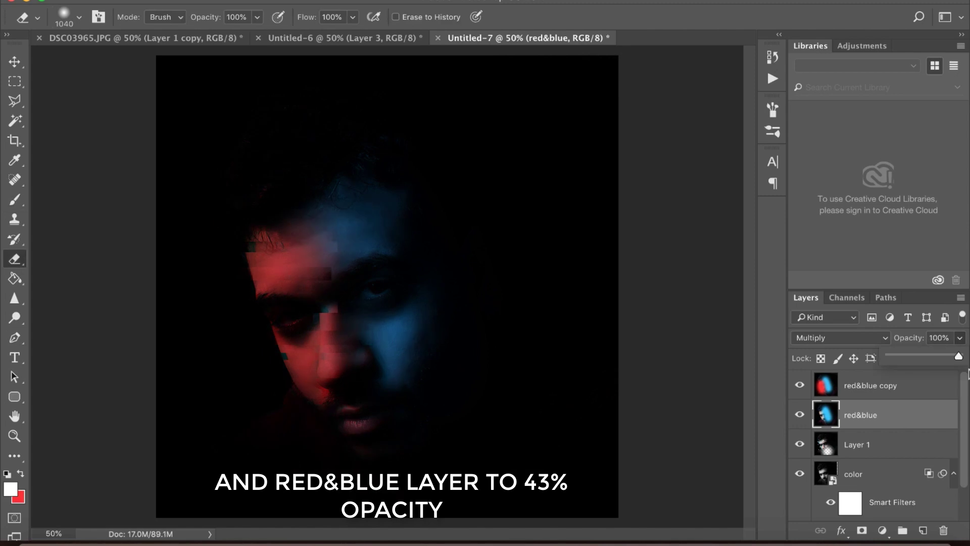
left_click_drag(962, 357, 934, 371)
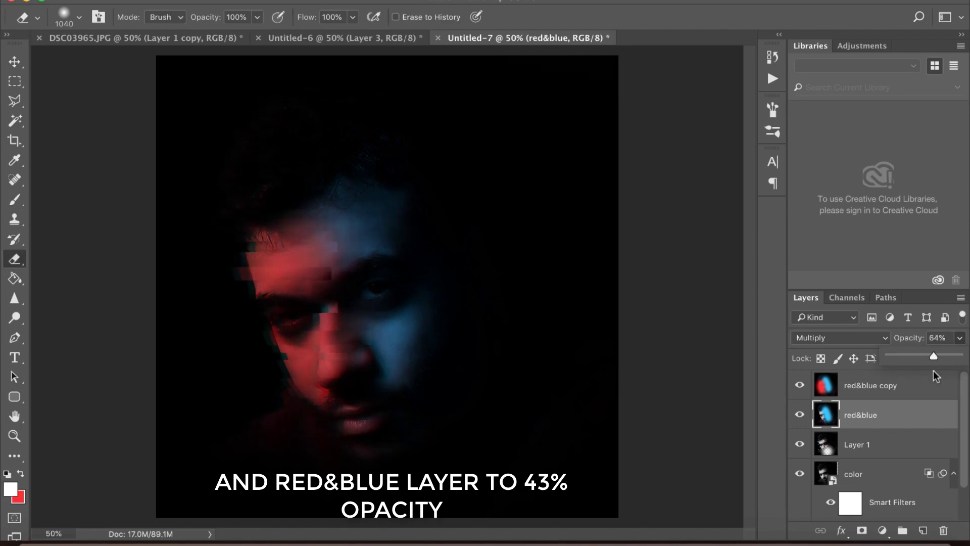
left_click_drag(914, 375, 920, 371)
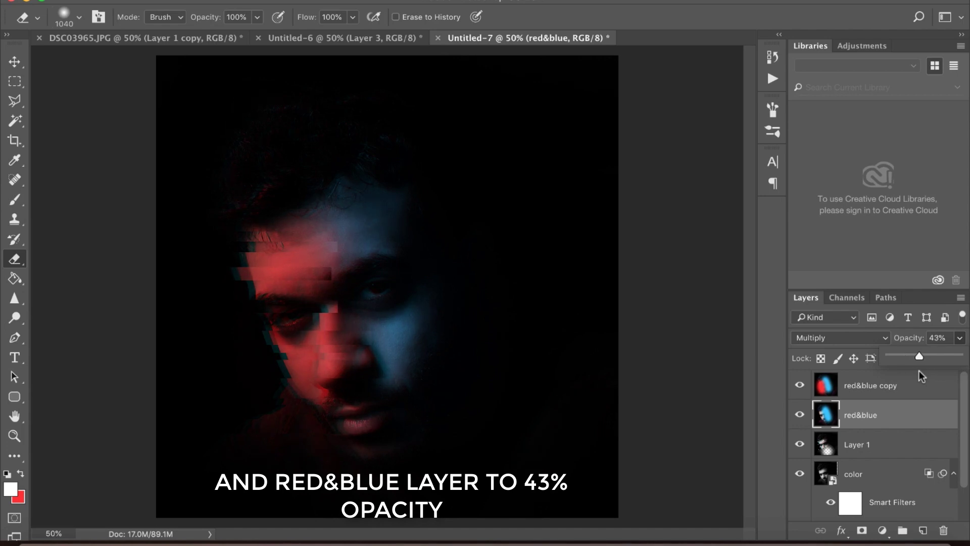